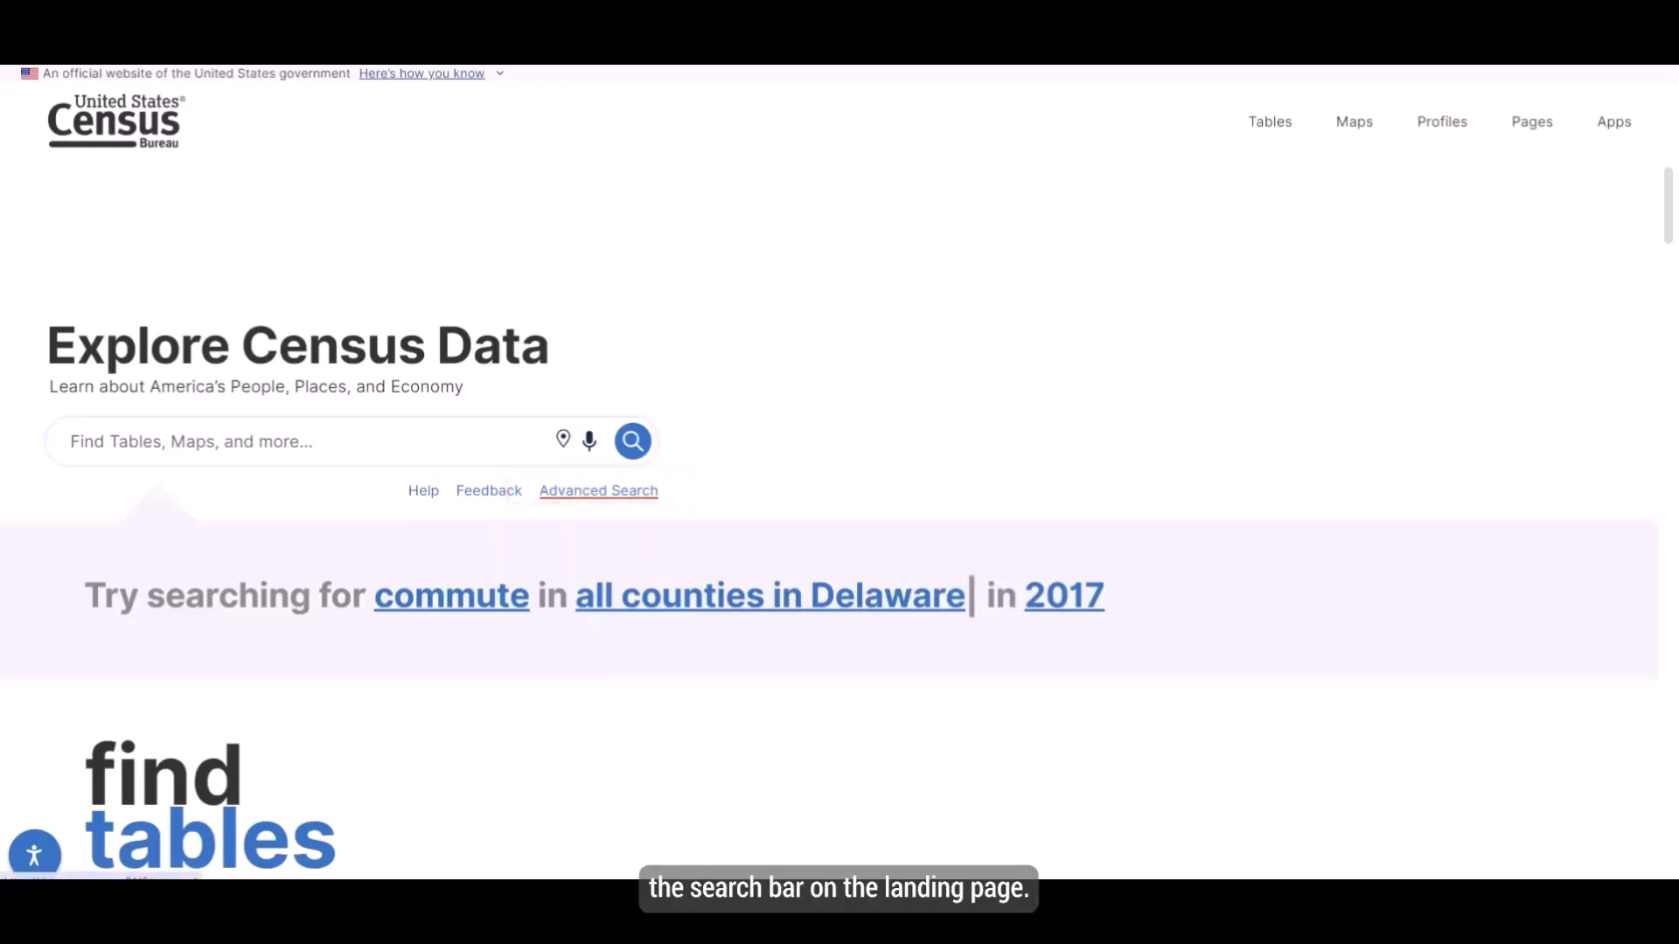
Open the advanced search and add Puerto Rico as the state geography filter
click(599, 490)
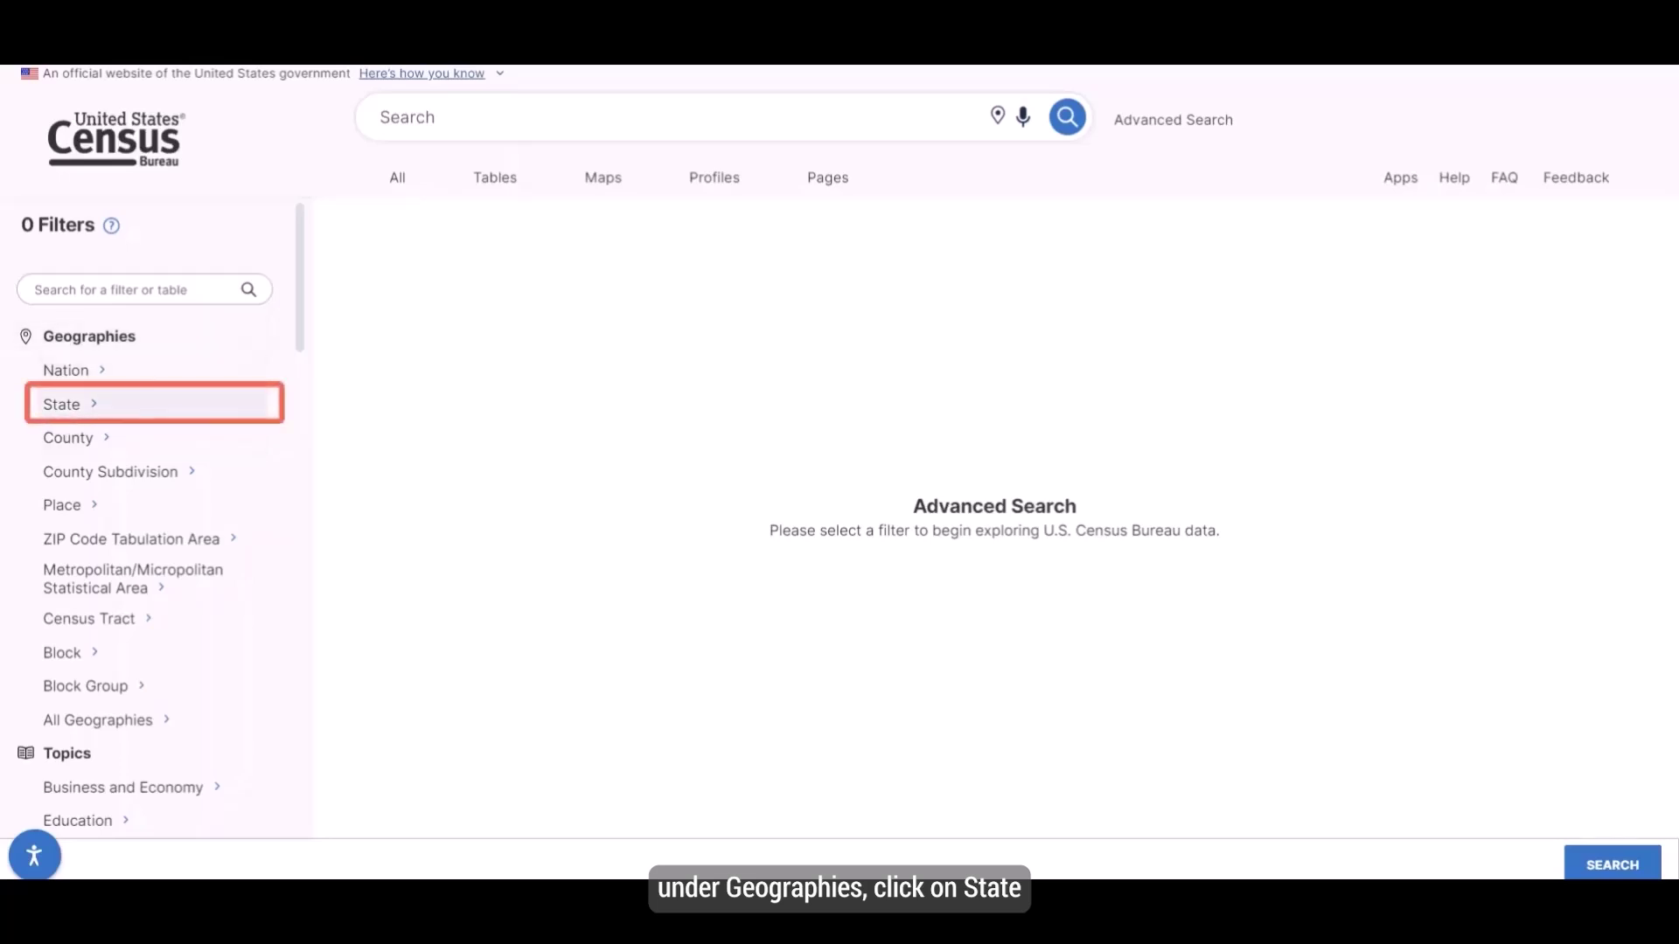
click(66, 404)
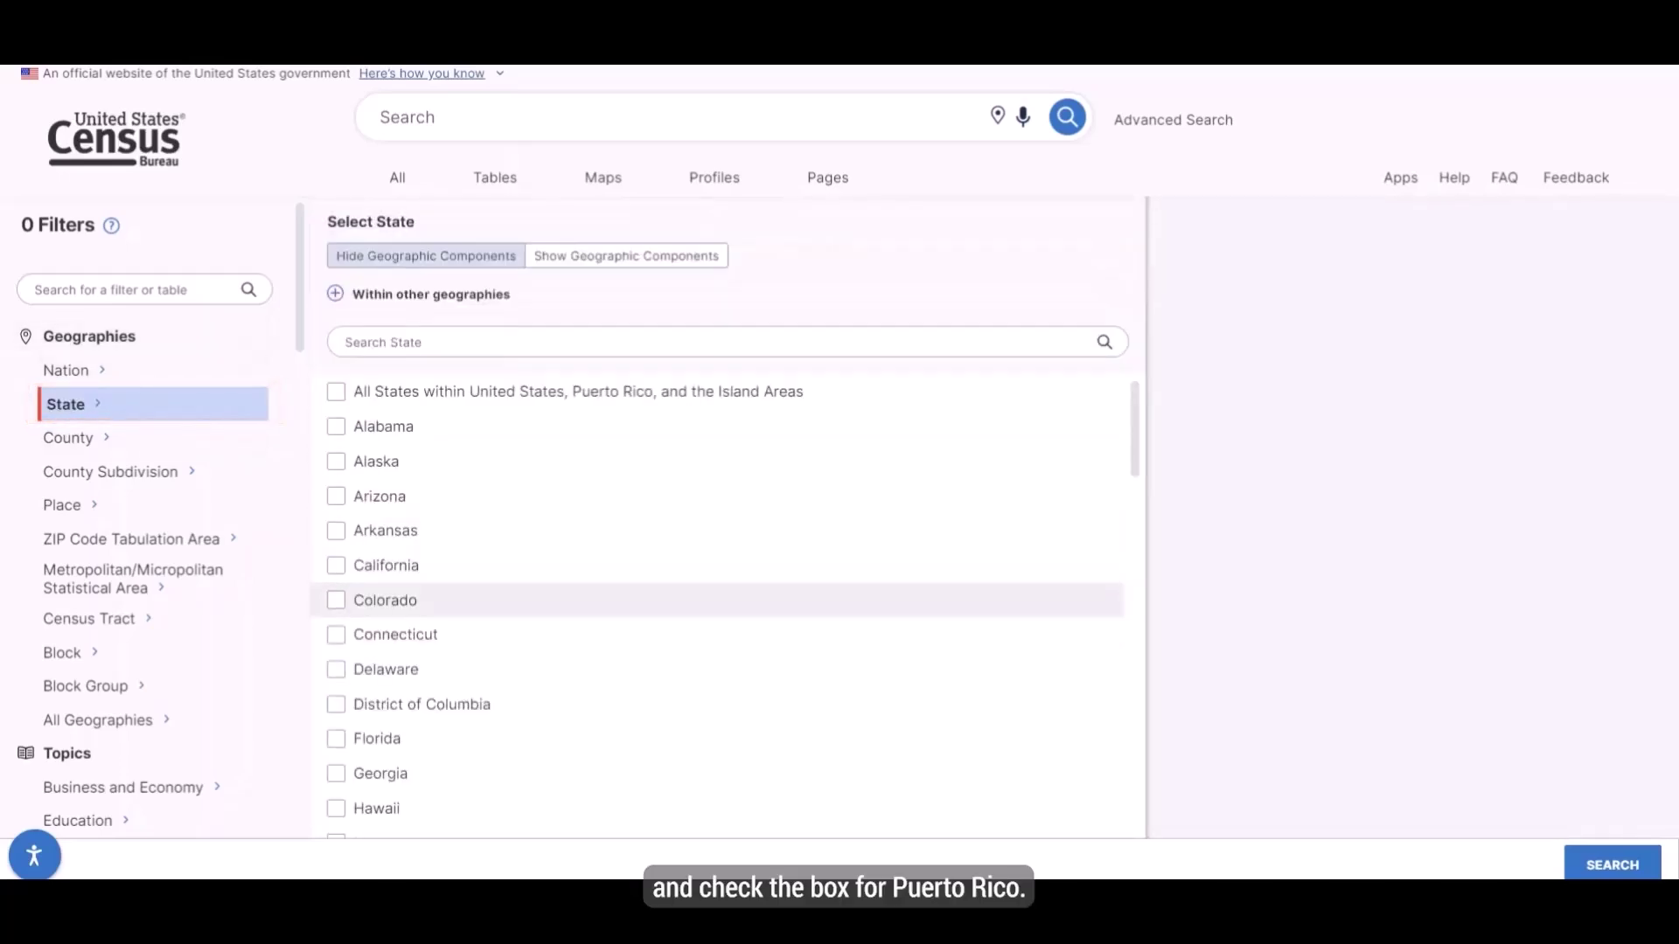
scroll(725, 594, down, 10)
scroll(726, 603, down, 7)
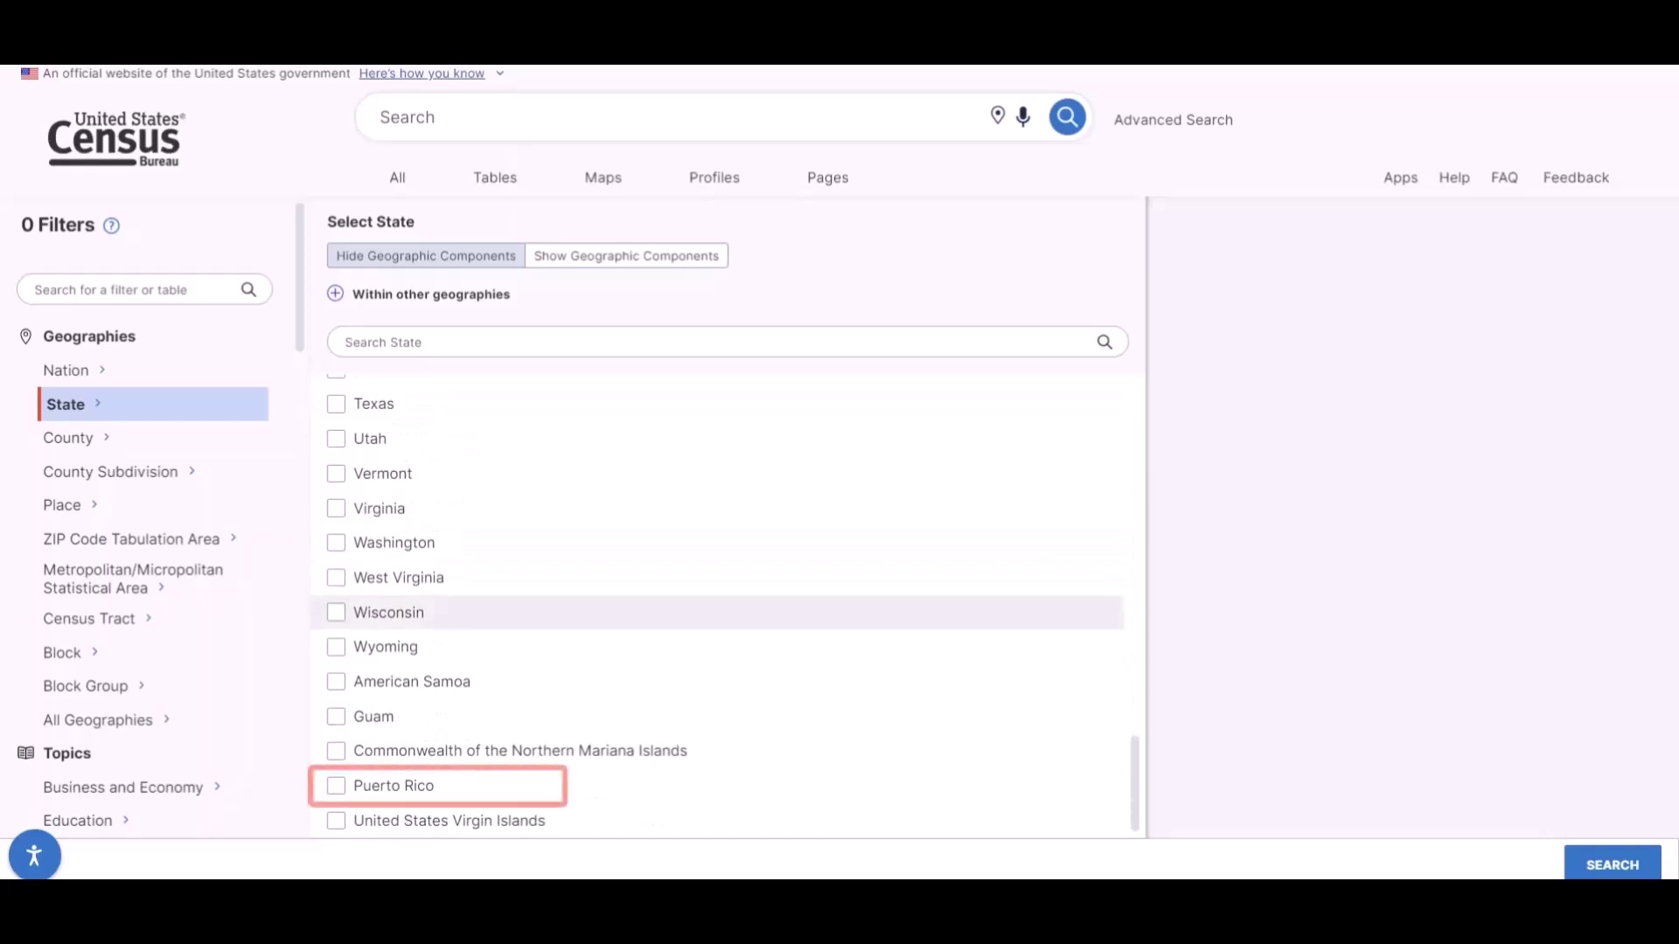
click(336, 785)
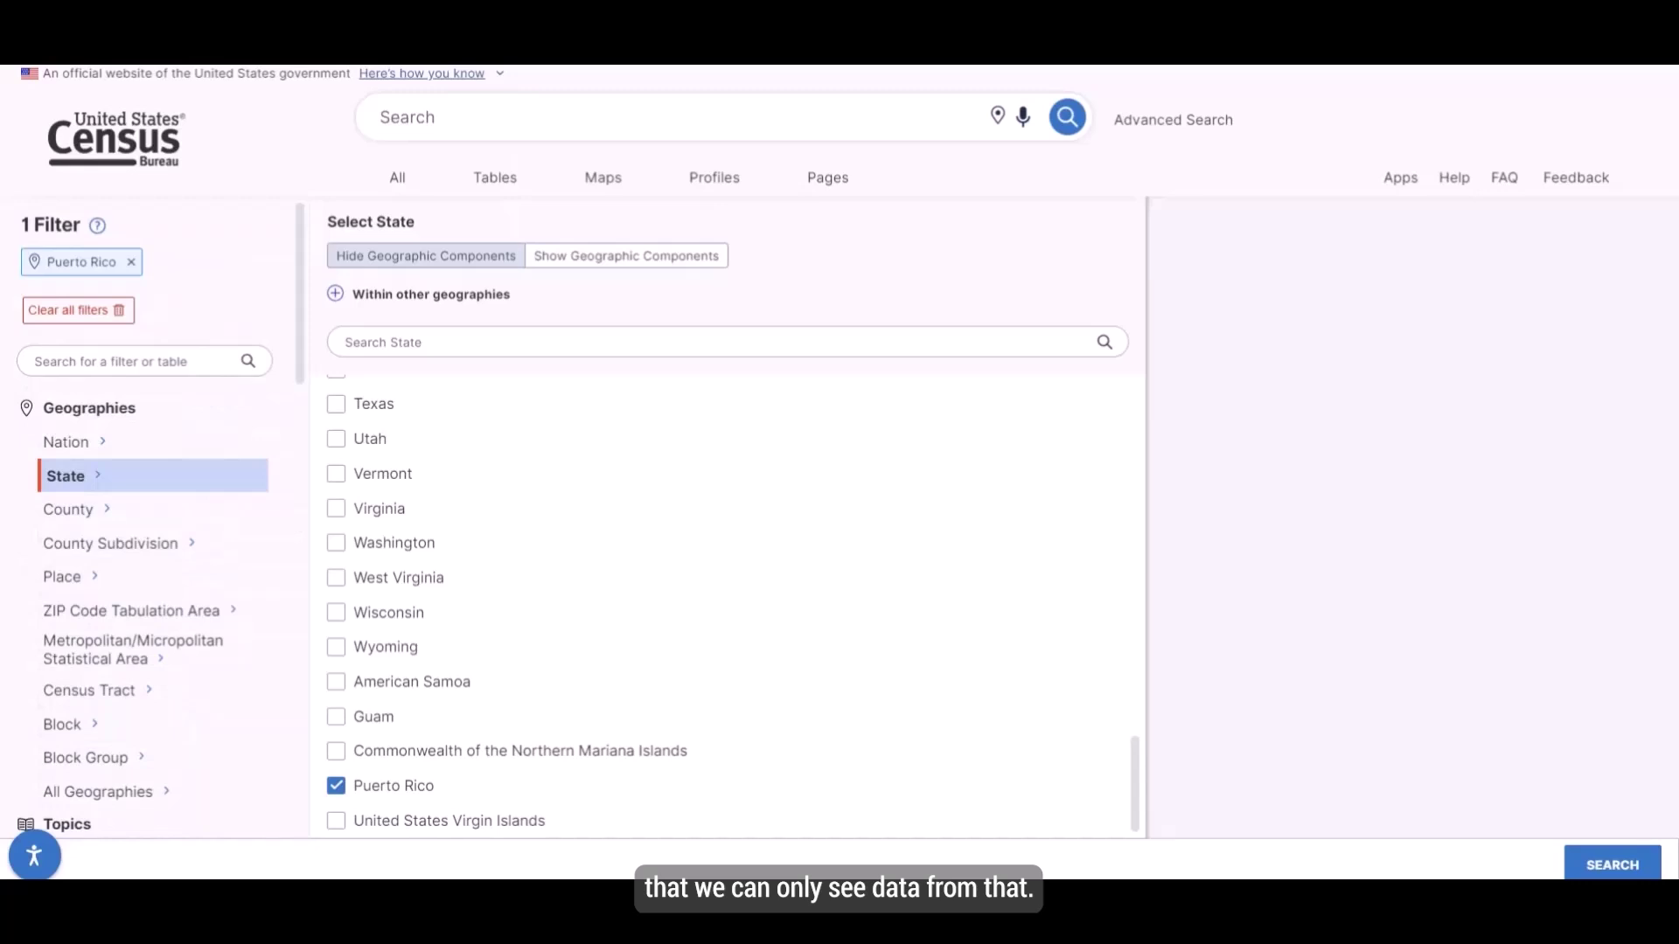
Add the Decennial Census survey filter Supplemental Demographic and Housing Characteristics File
scroll(160, 516, down, 10)
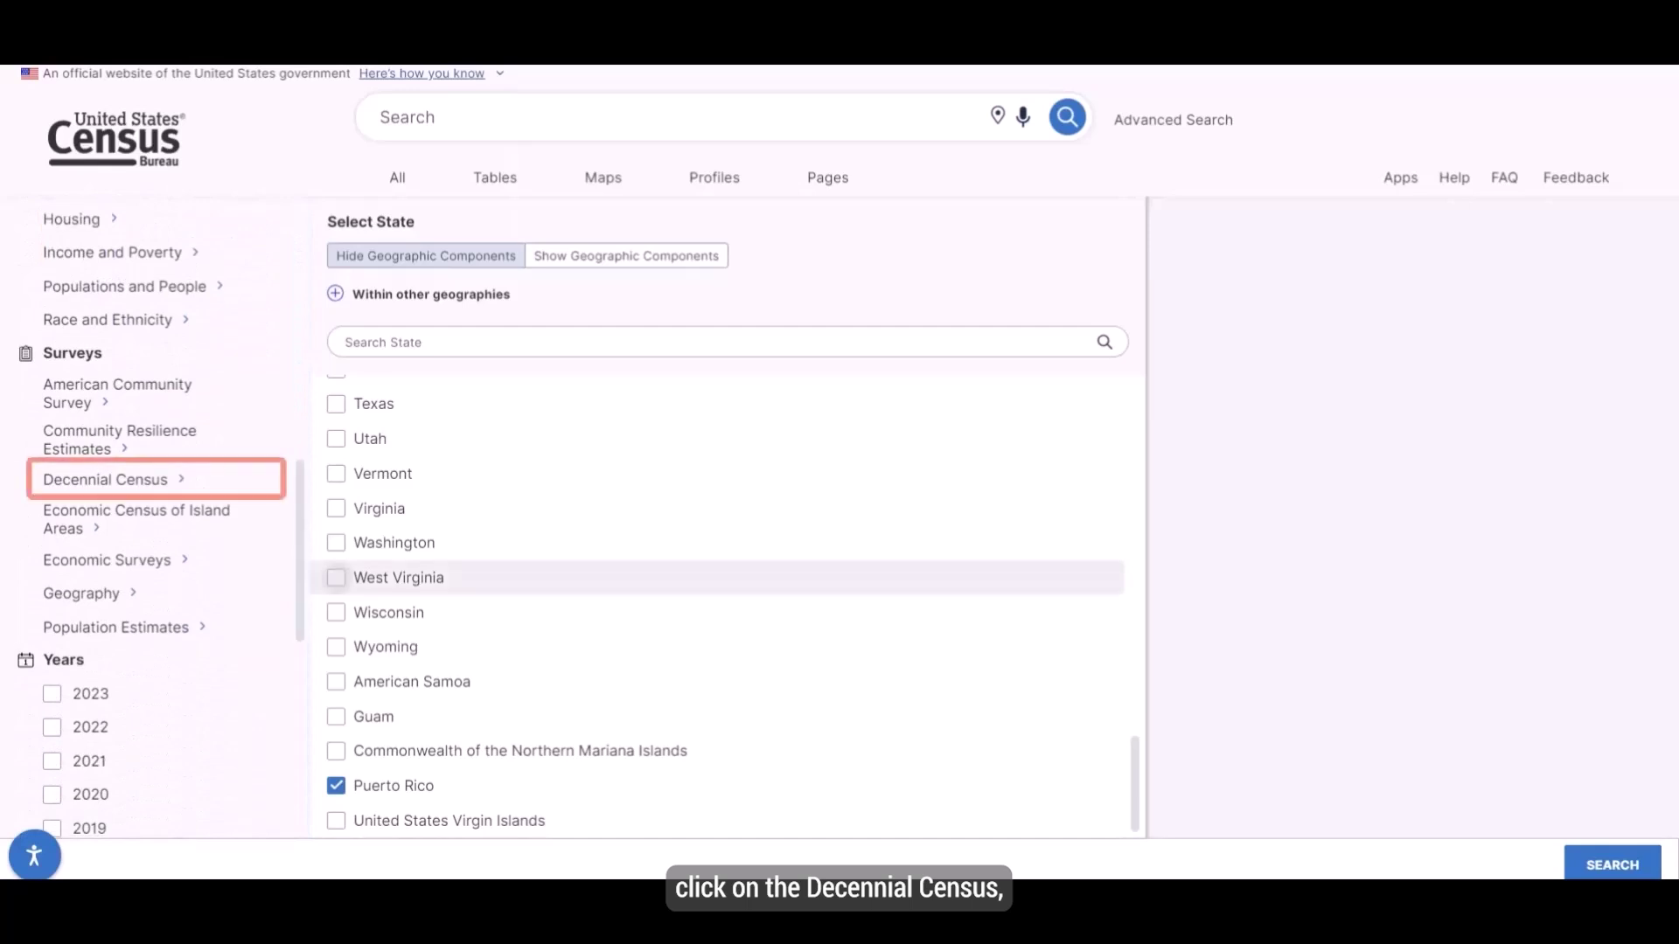
click(105, 491)
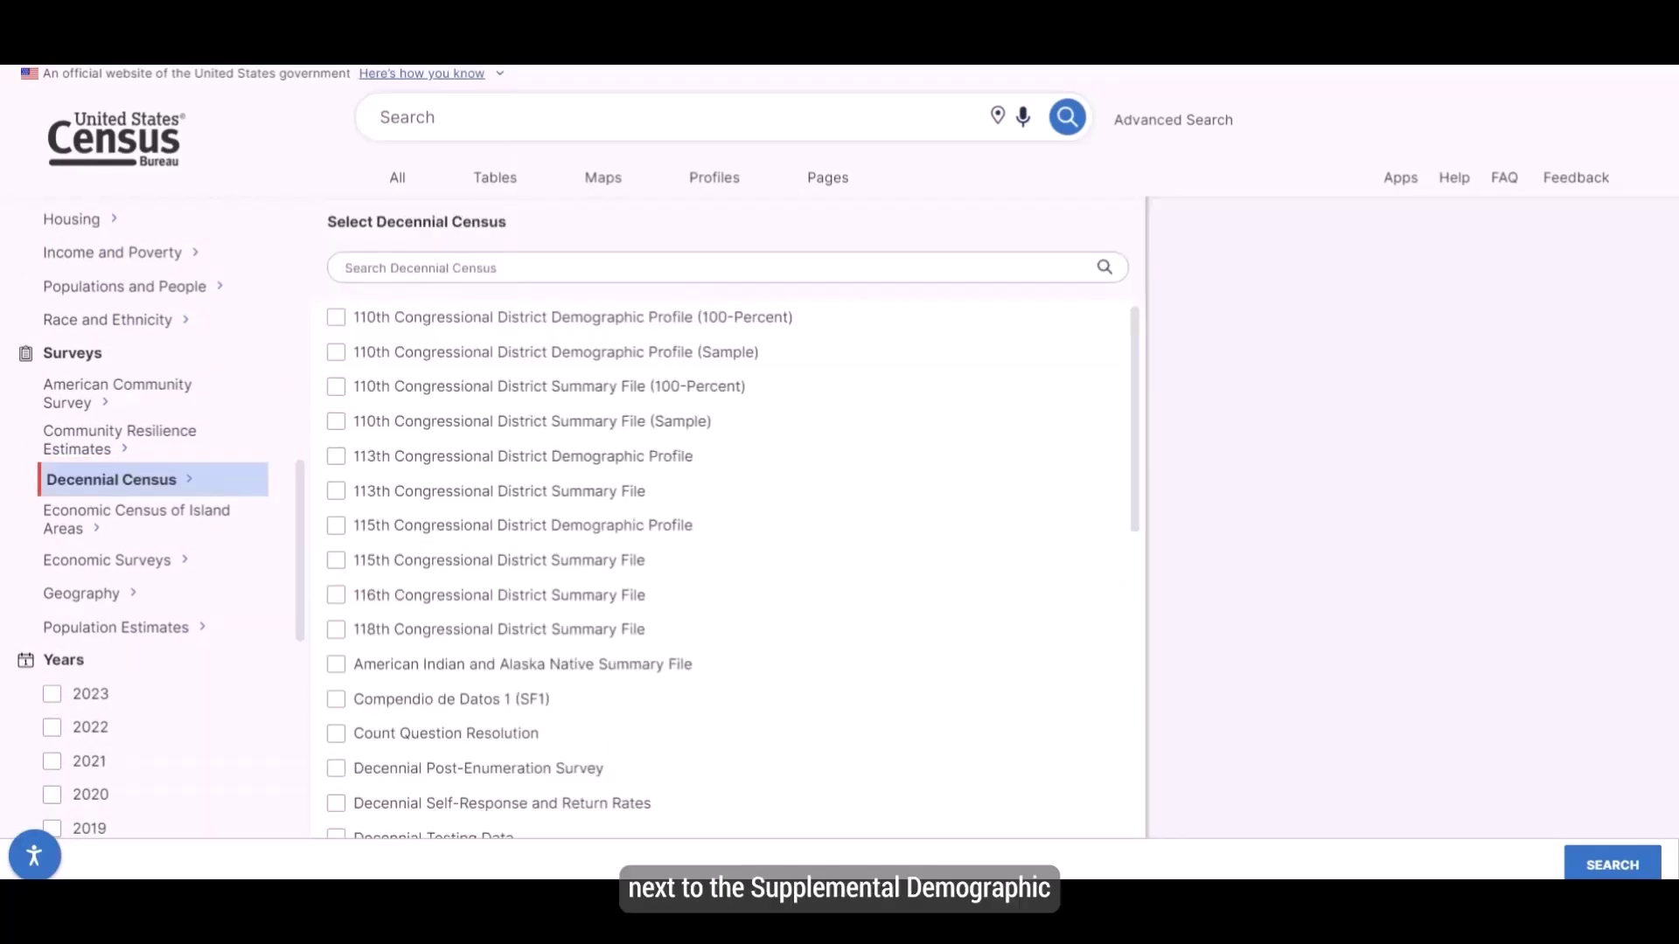
scroll(717, 646, down, 8)
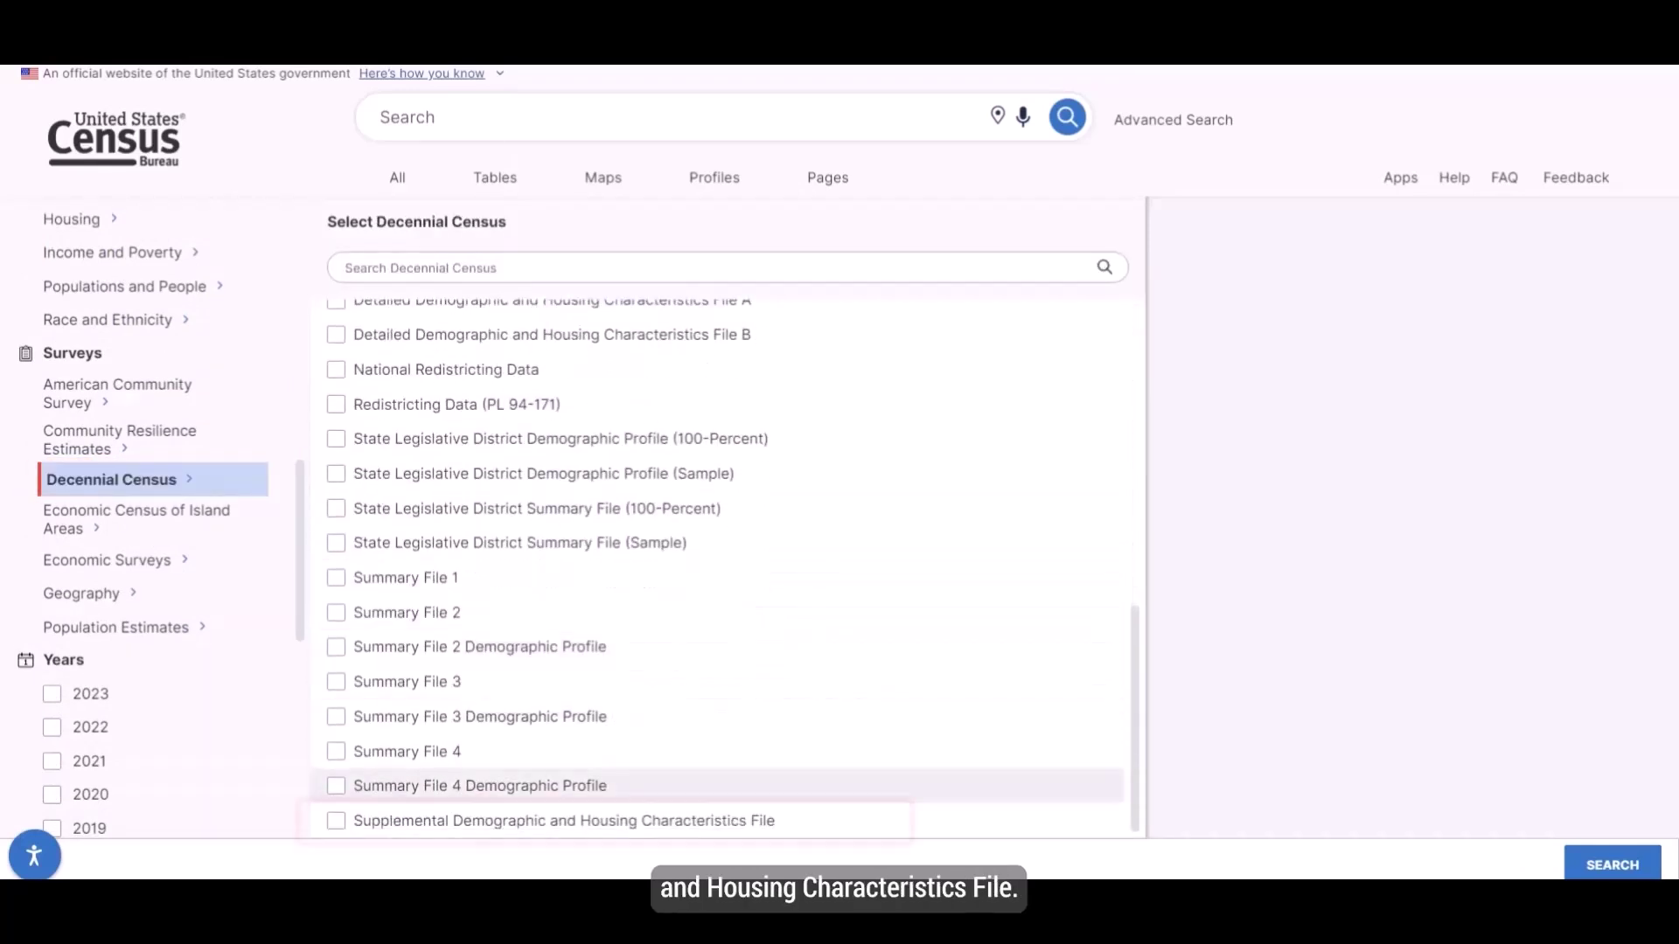
click(336, 821)
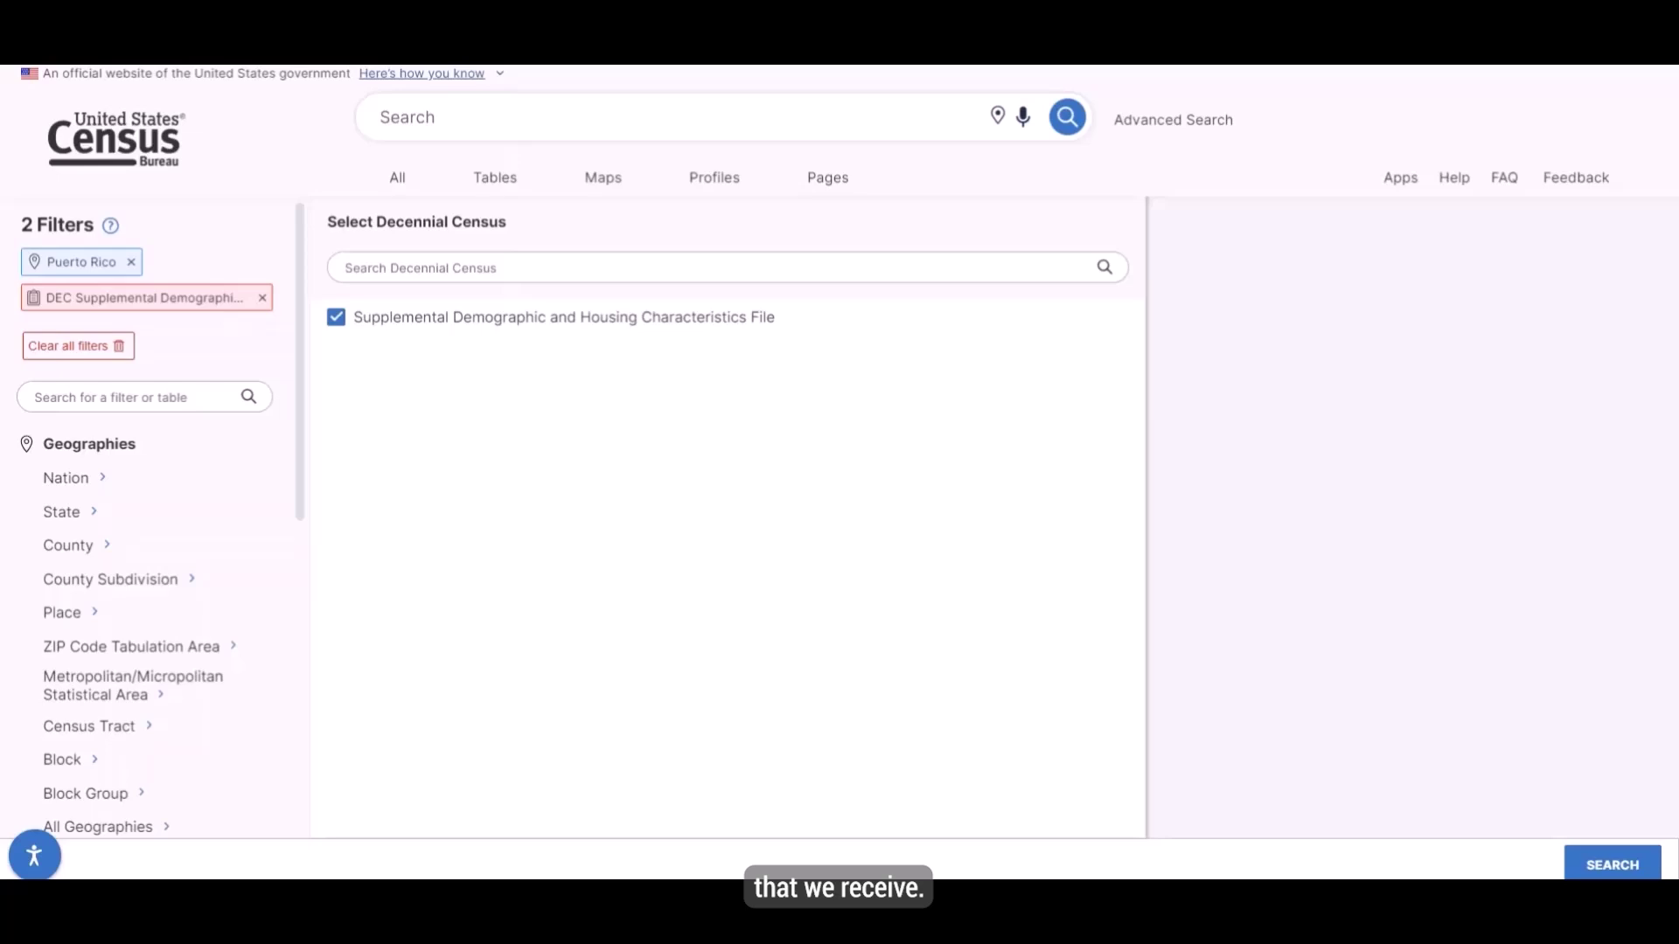
Add the general Housing topic as a filter and run the search
scroll(160, 516, down, 5)
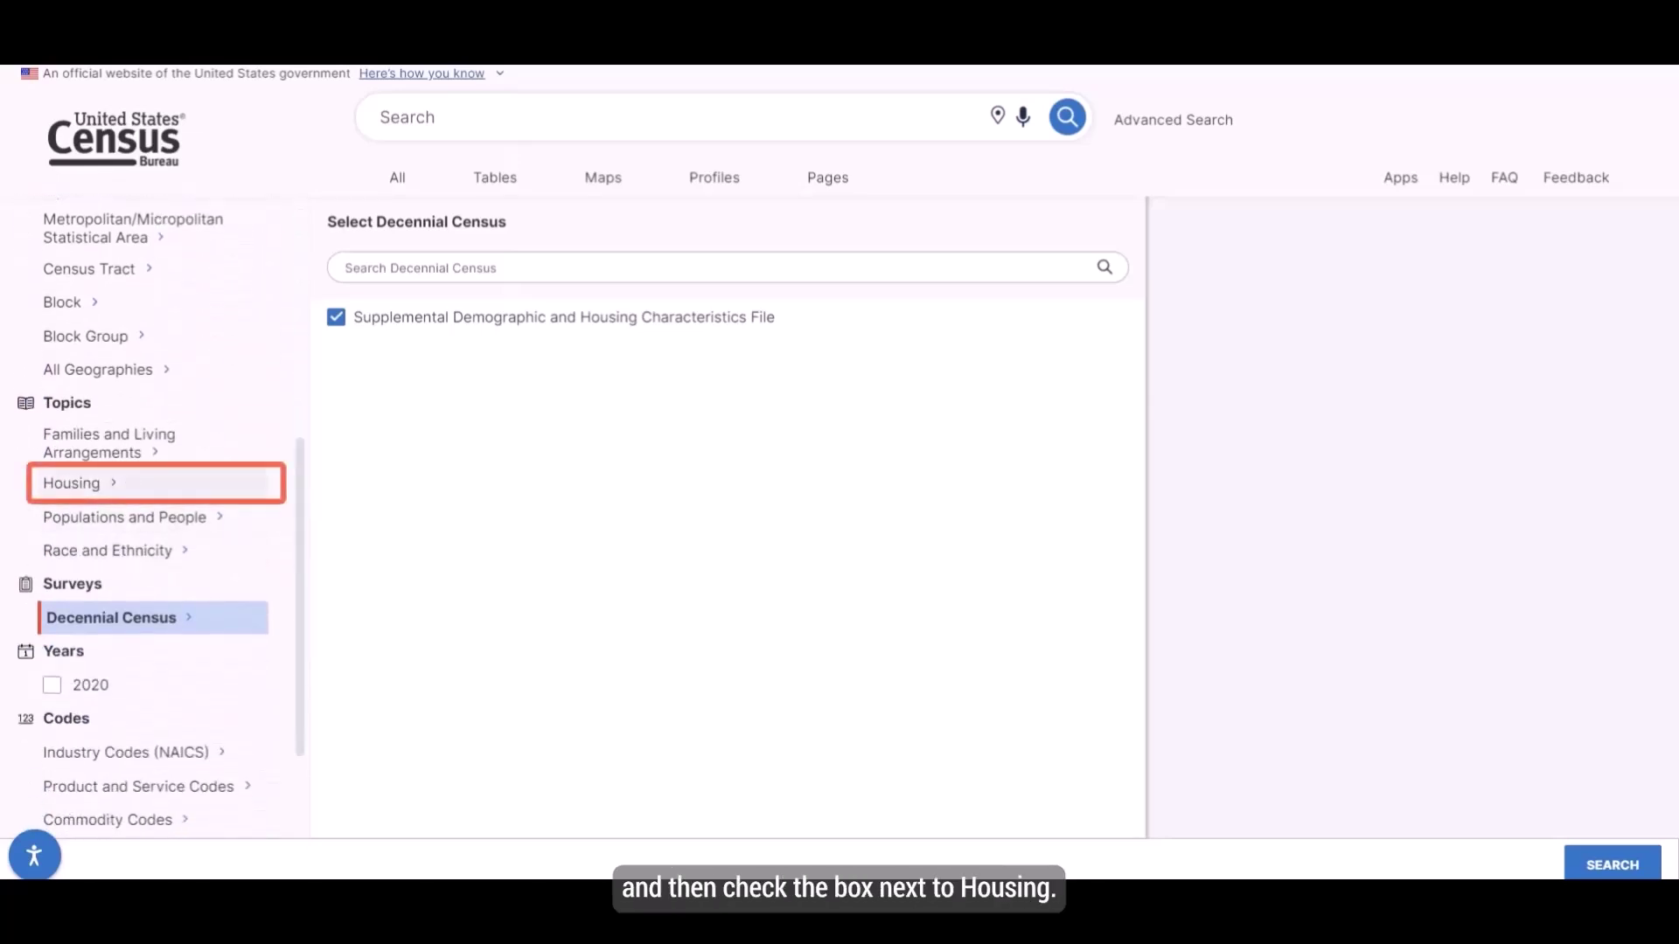
click(97, 484)
click(335, 351)
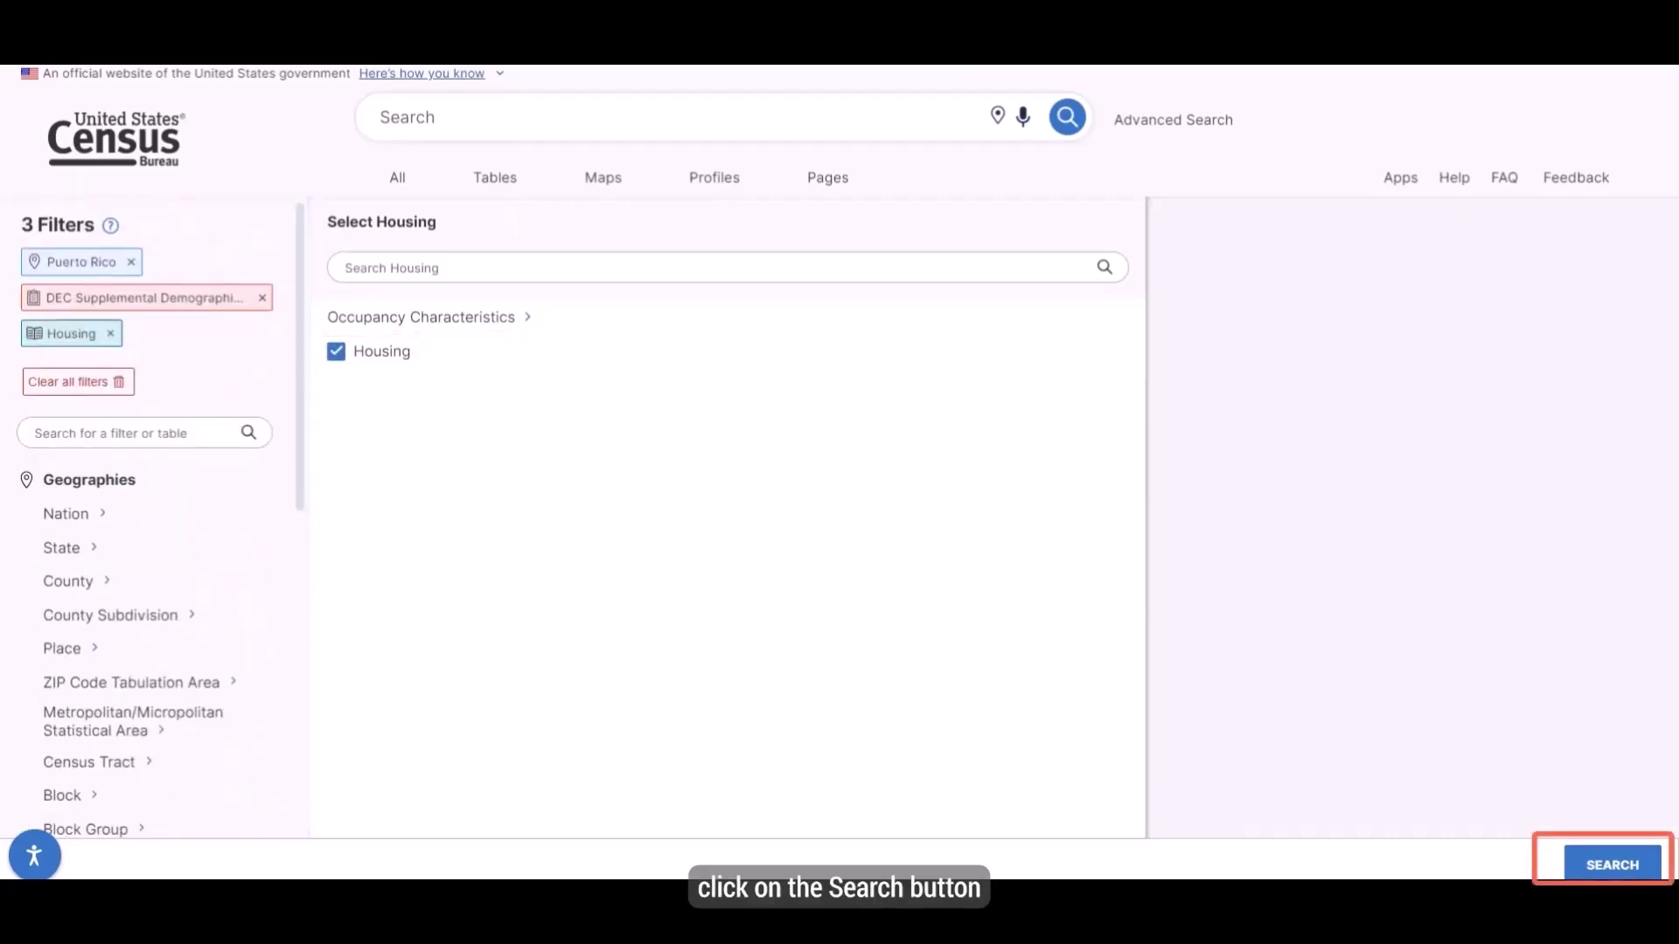
click(1612, 865)
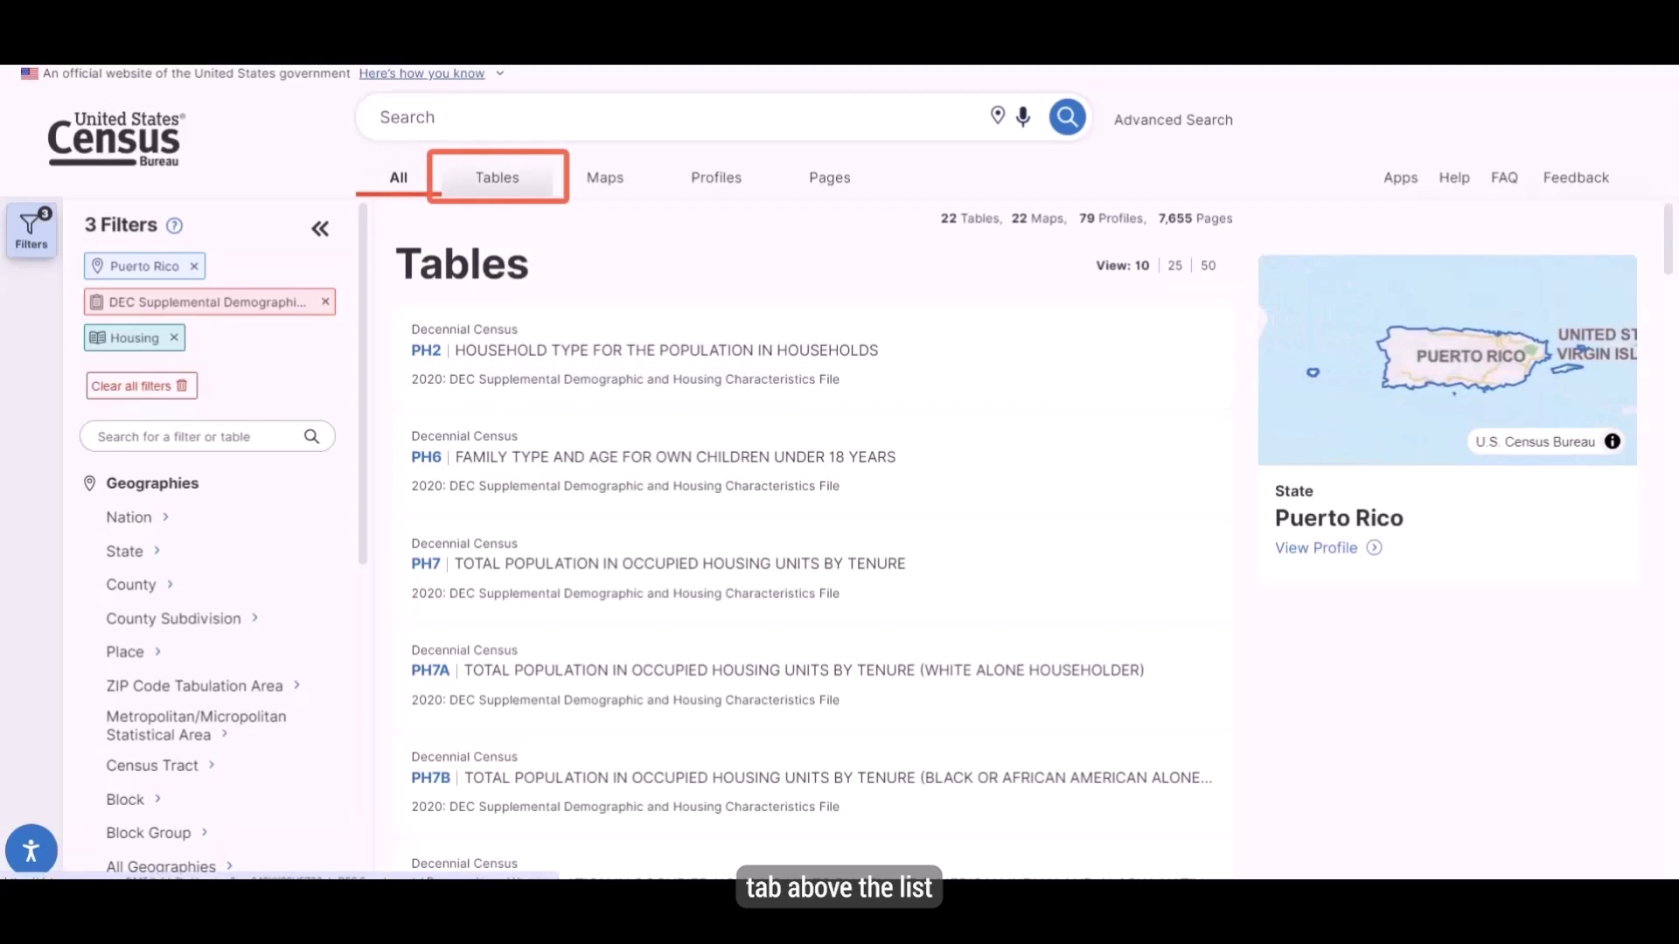
Restrict the search results to tables and show 50 results at a time
click(497, 177)
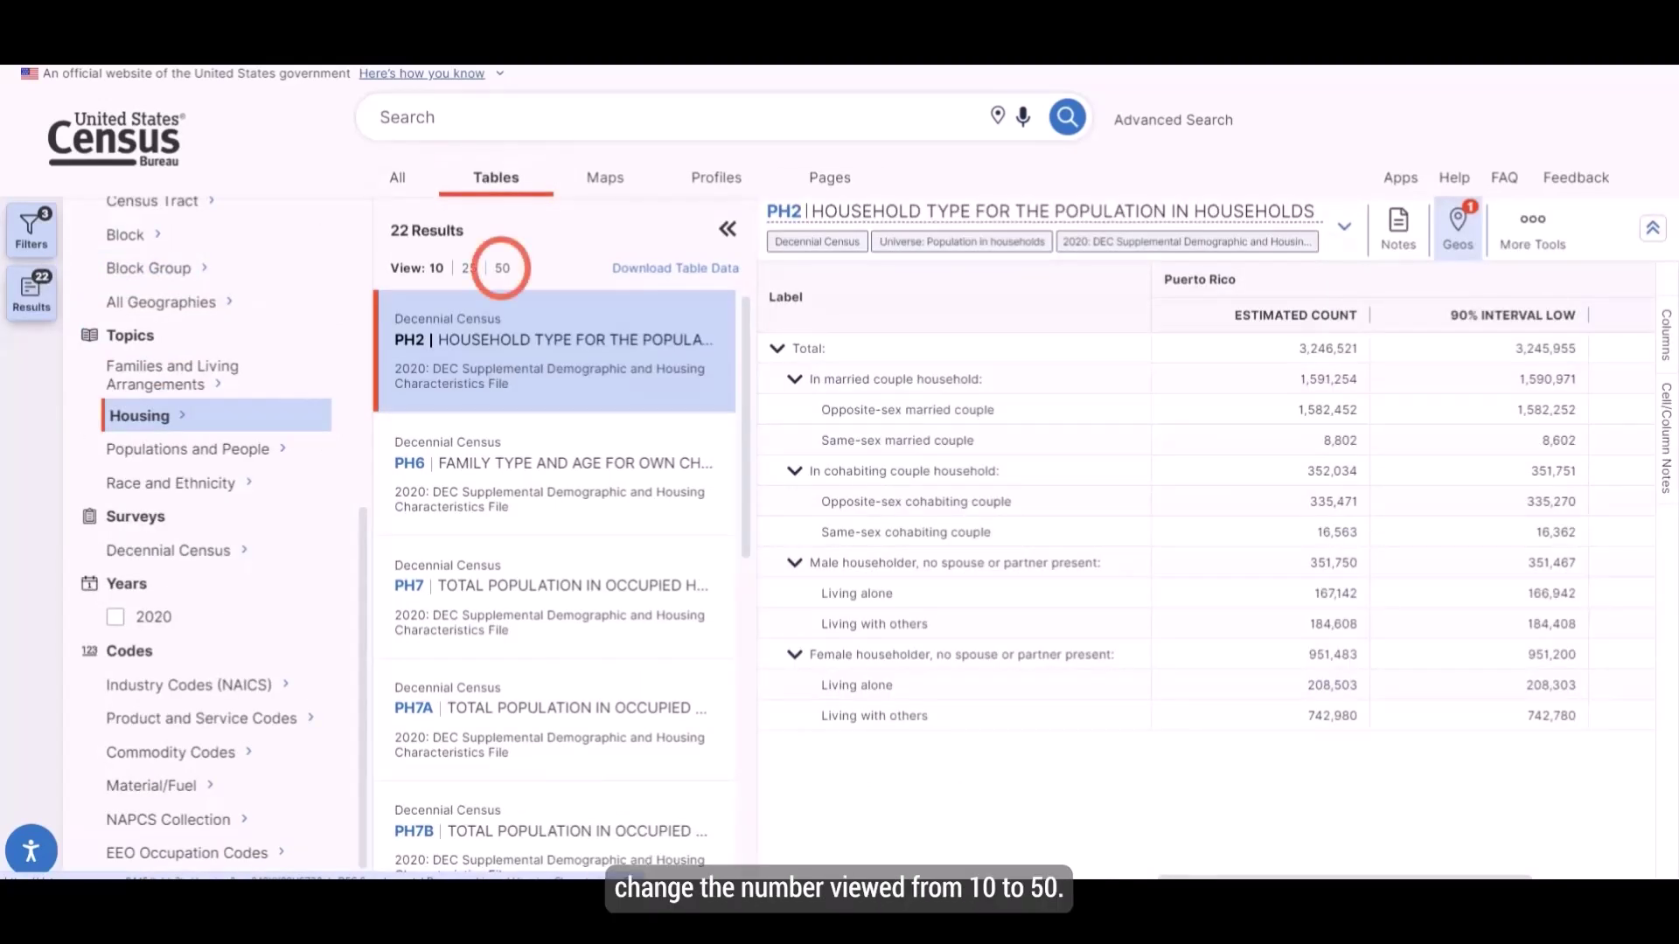
click(502, 267)
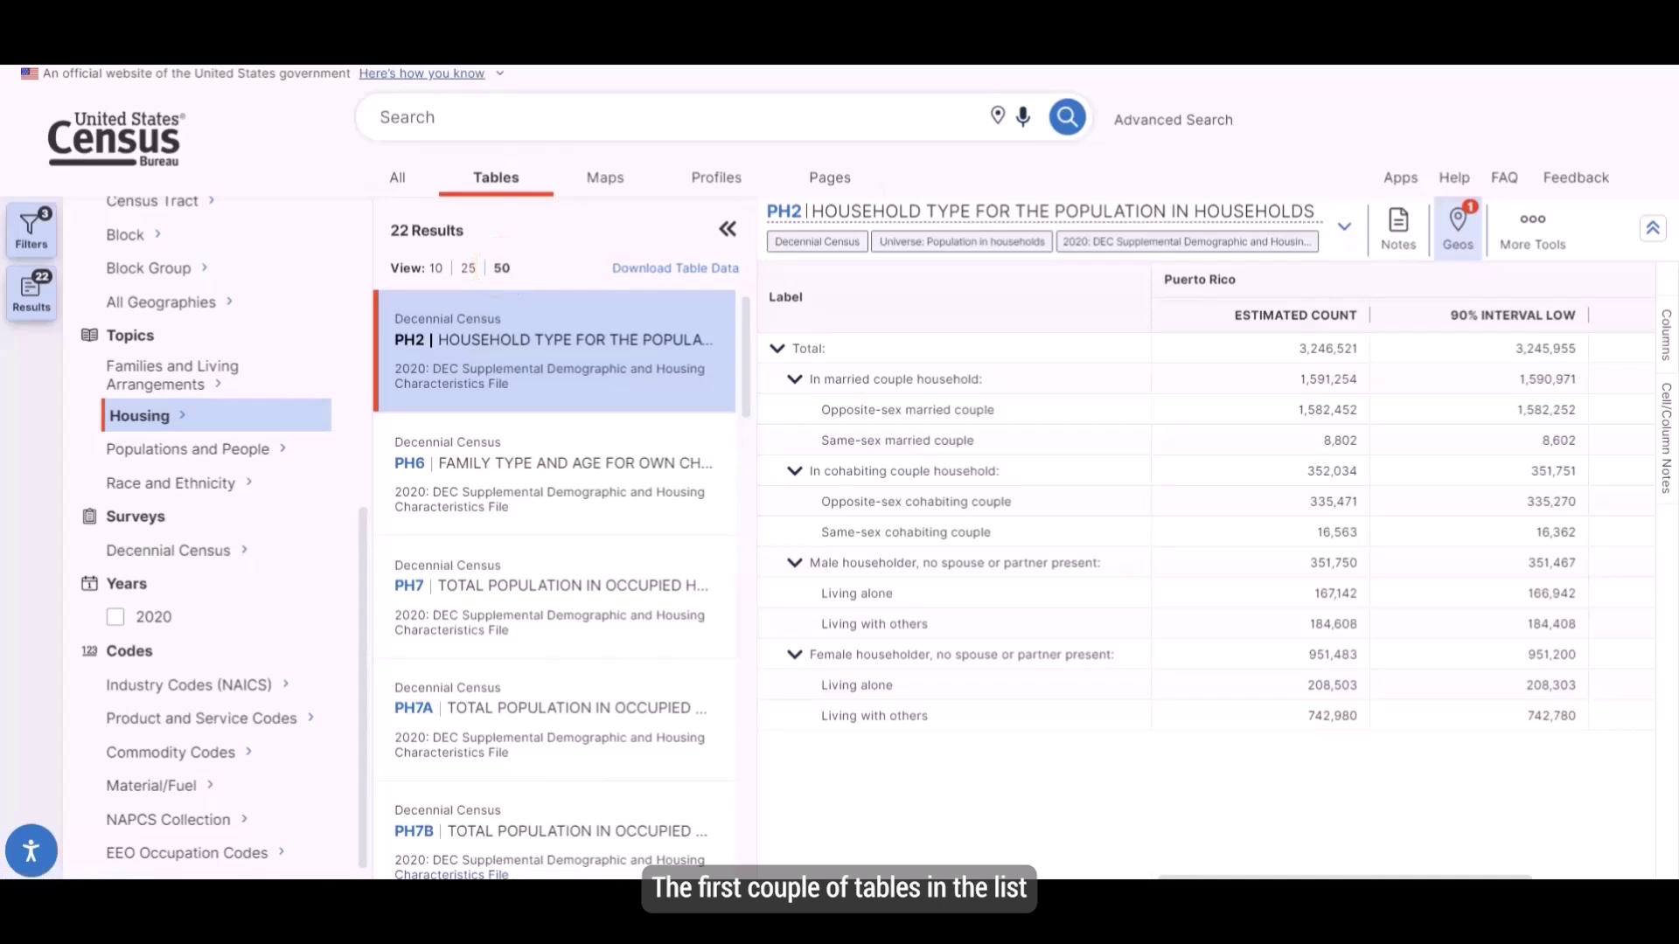
Open table PH7, Total Population in Occupied Housing Units by Tenure, and hide the filter list
click(554, 464)
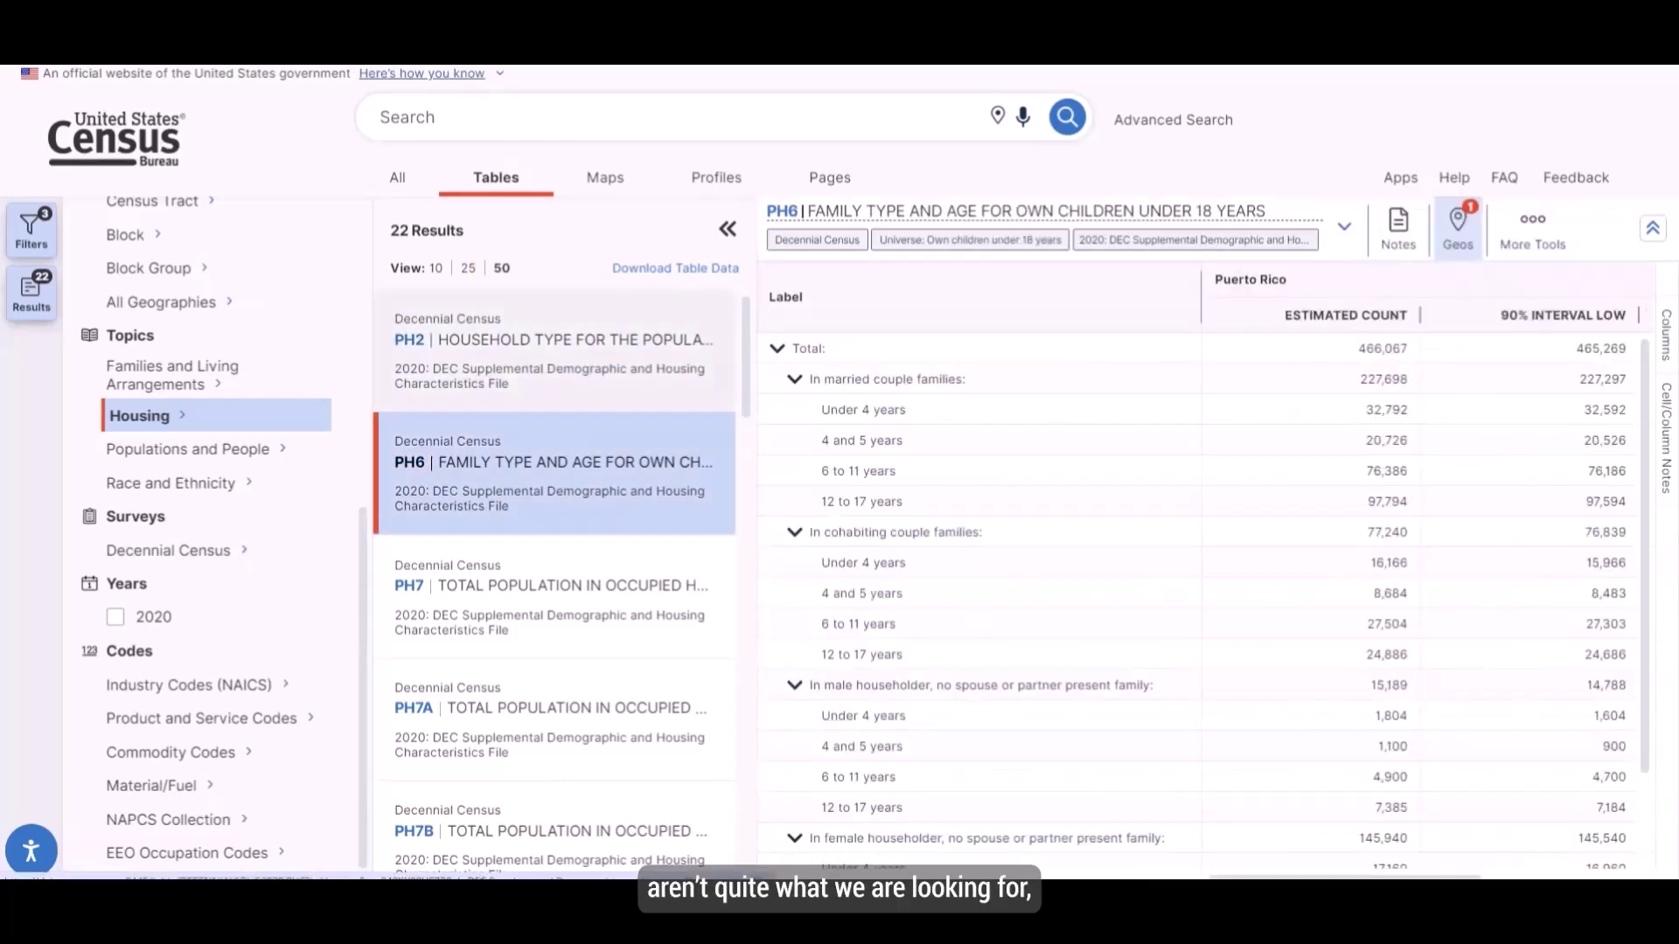
click(551, 502)
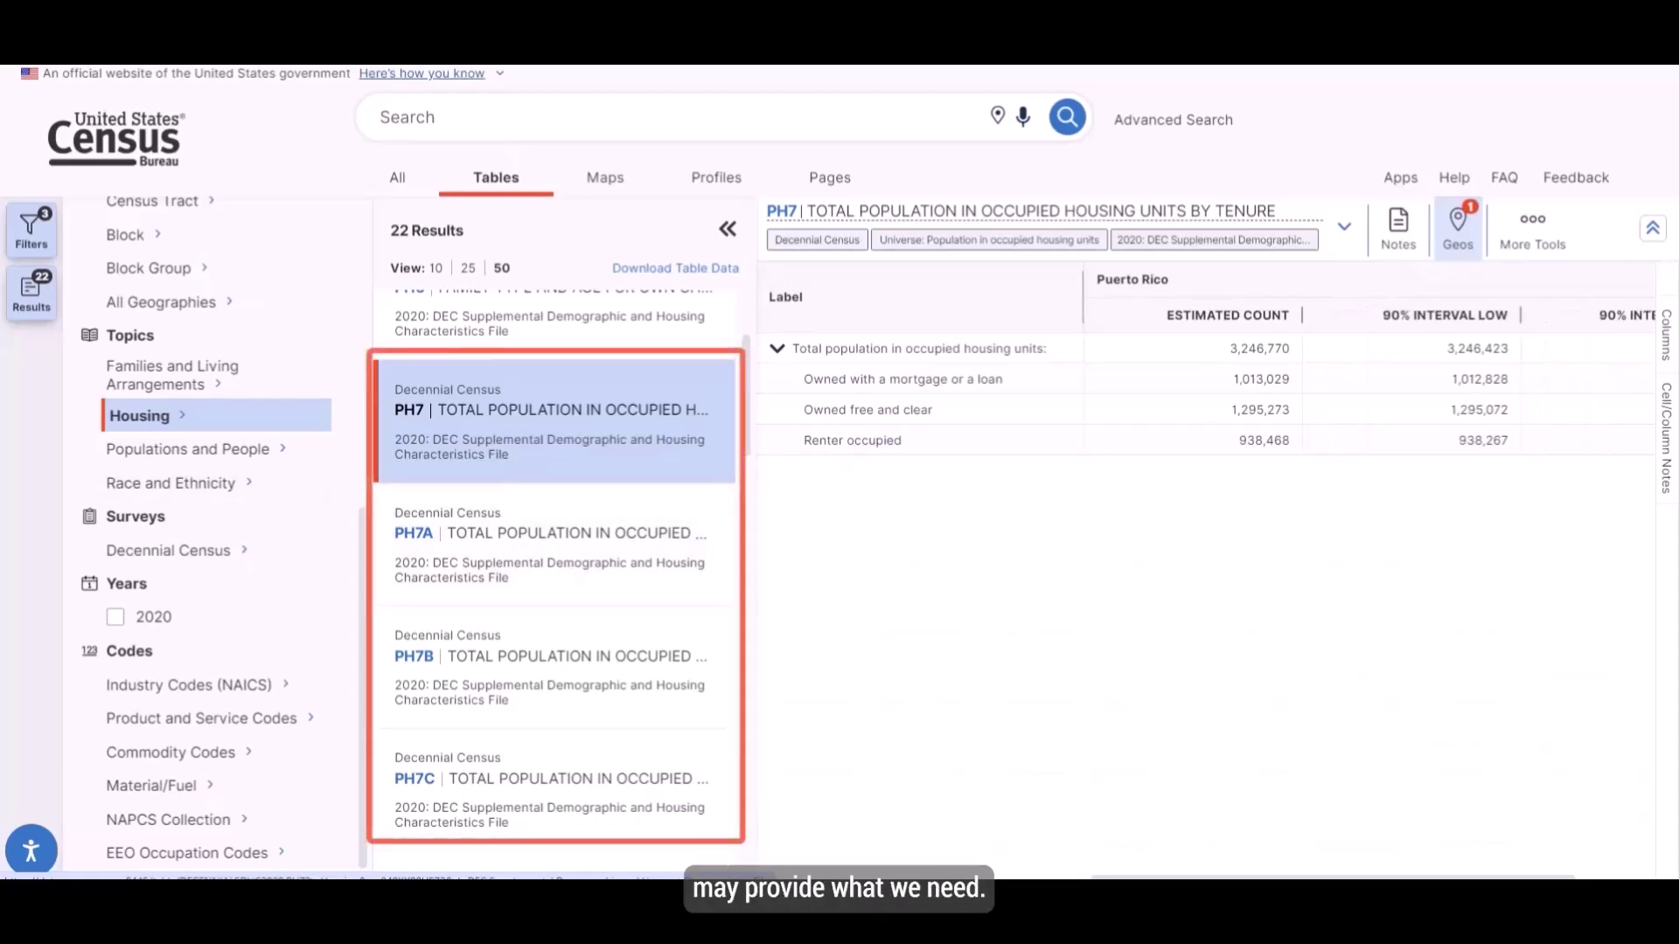
scroll(215, 534, up, 6)
click(320, 223)
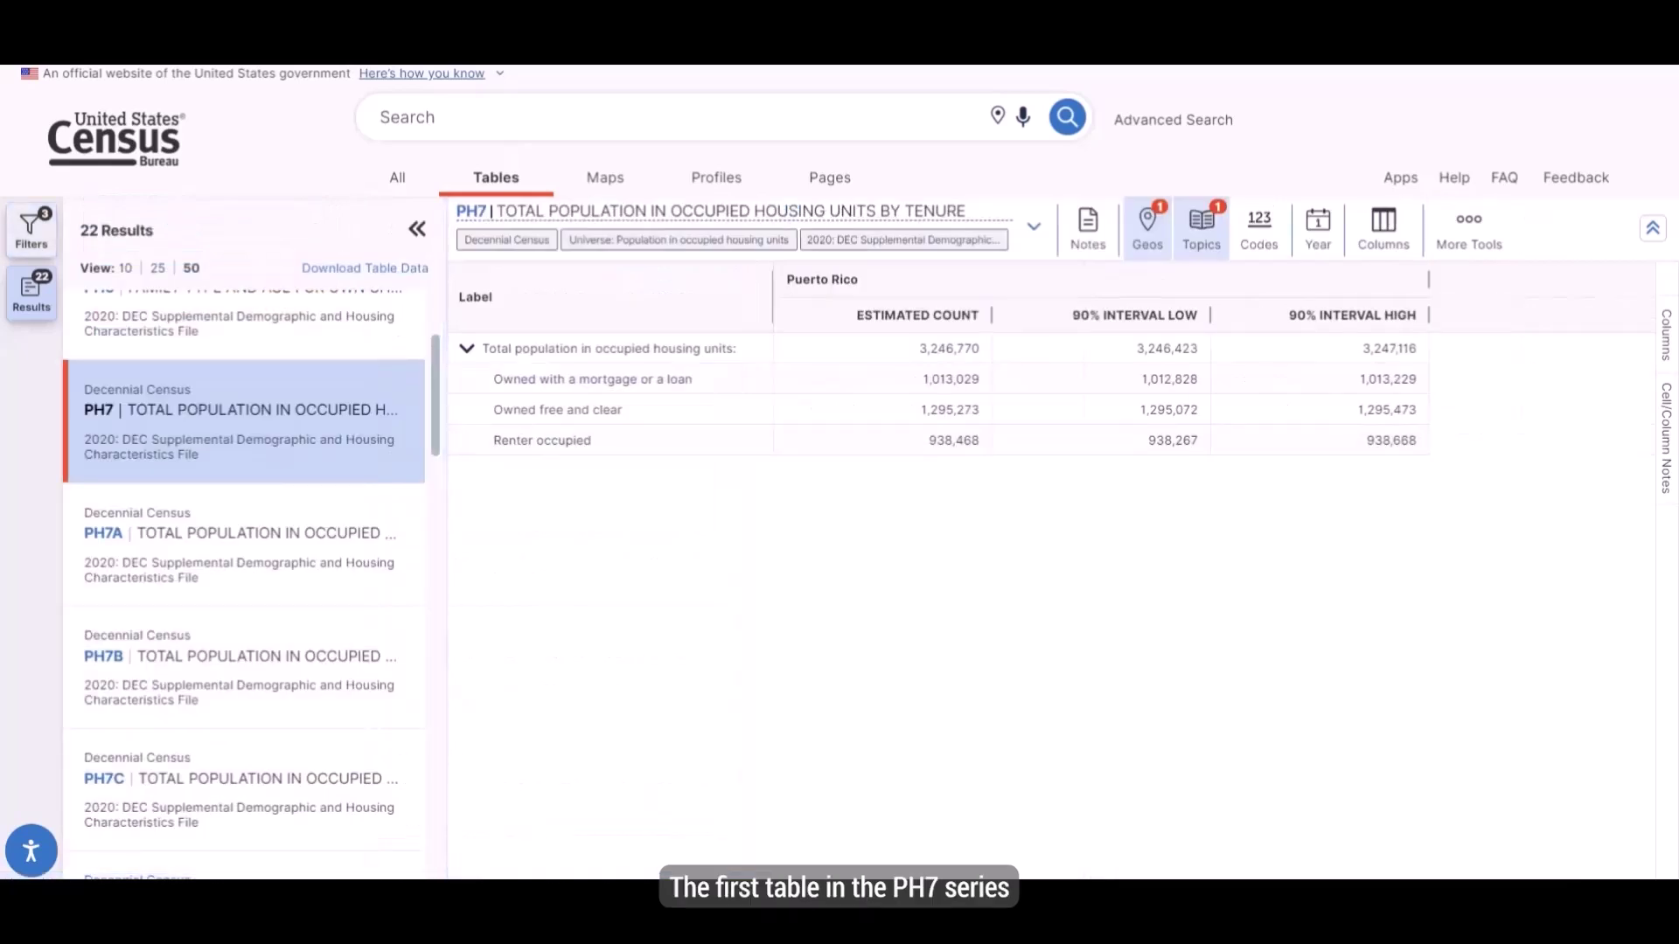
Widen the results list to read the full titles of the PH7 series tables, and hide the list
scroll(243, 584, down, 1)
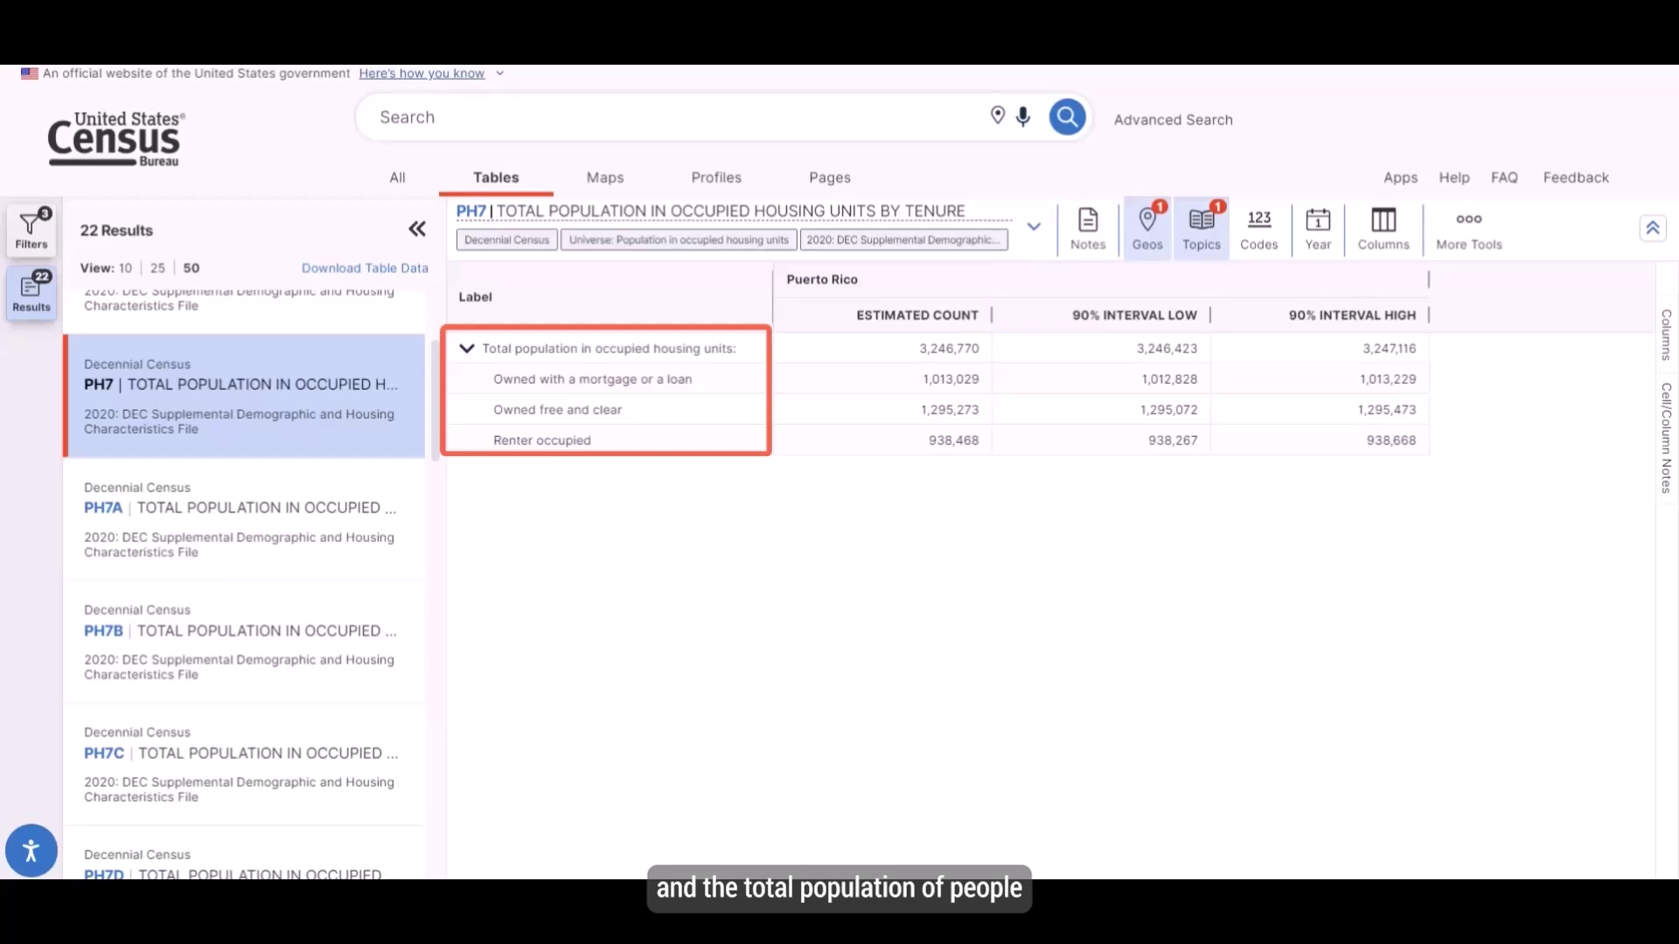
drag(444, 538, 901, 538)
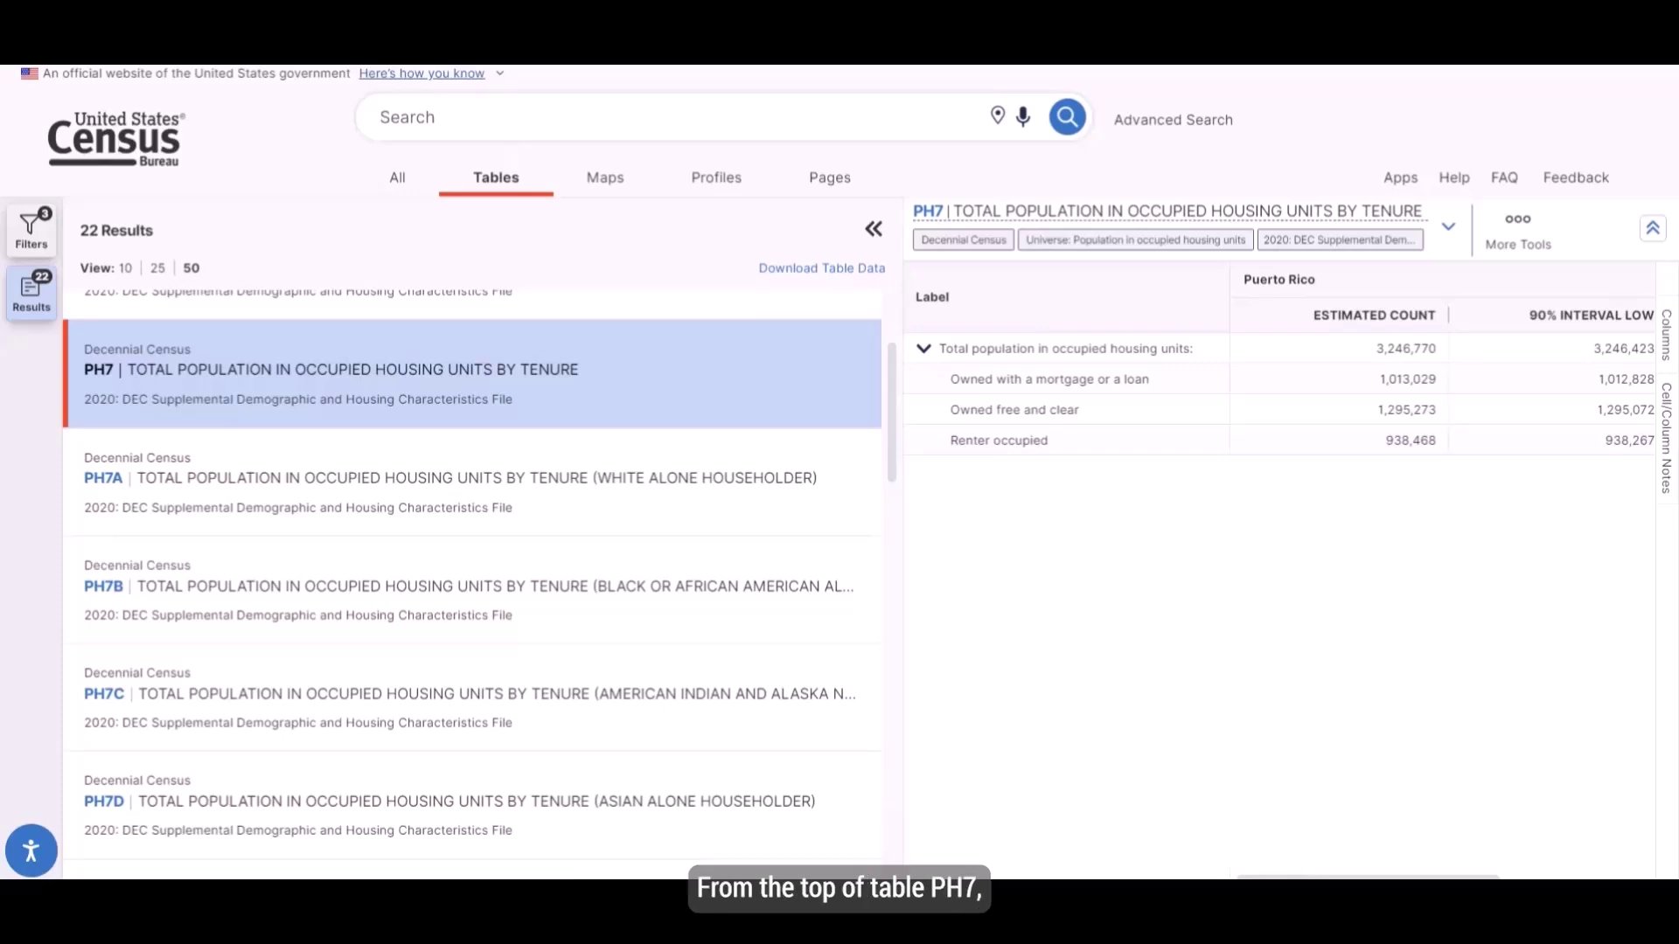
click(873, 230)
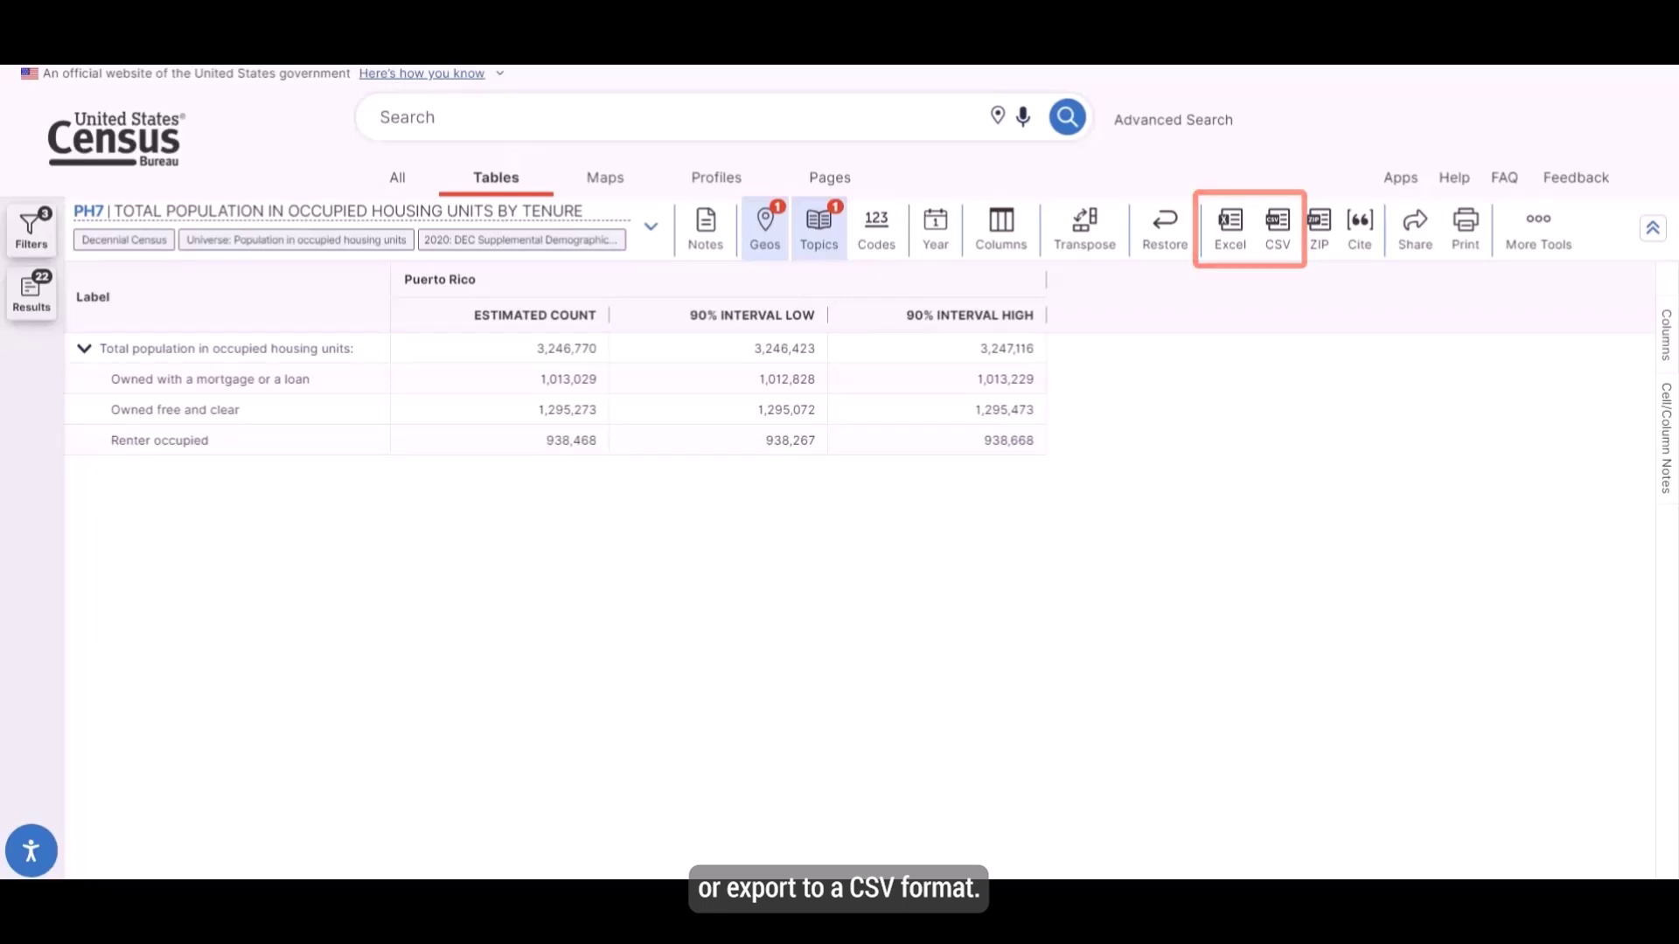
Export table PH7 to Excel and view the Data sheet of the exported workbook
click(1230, 230)
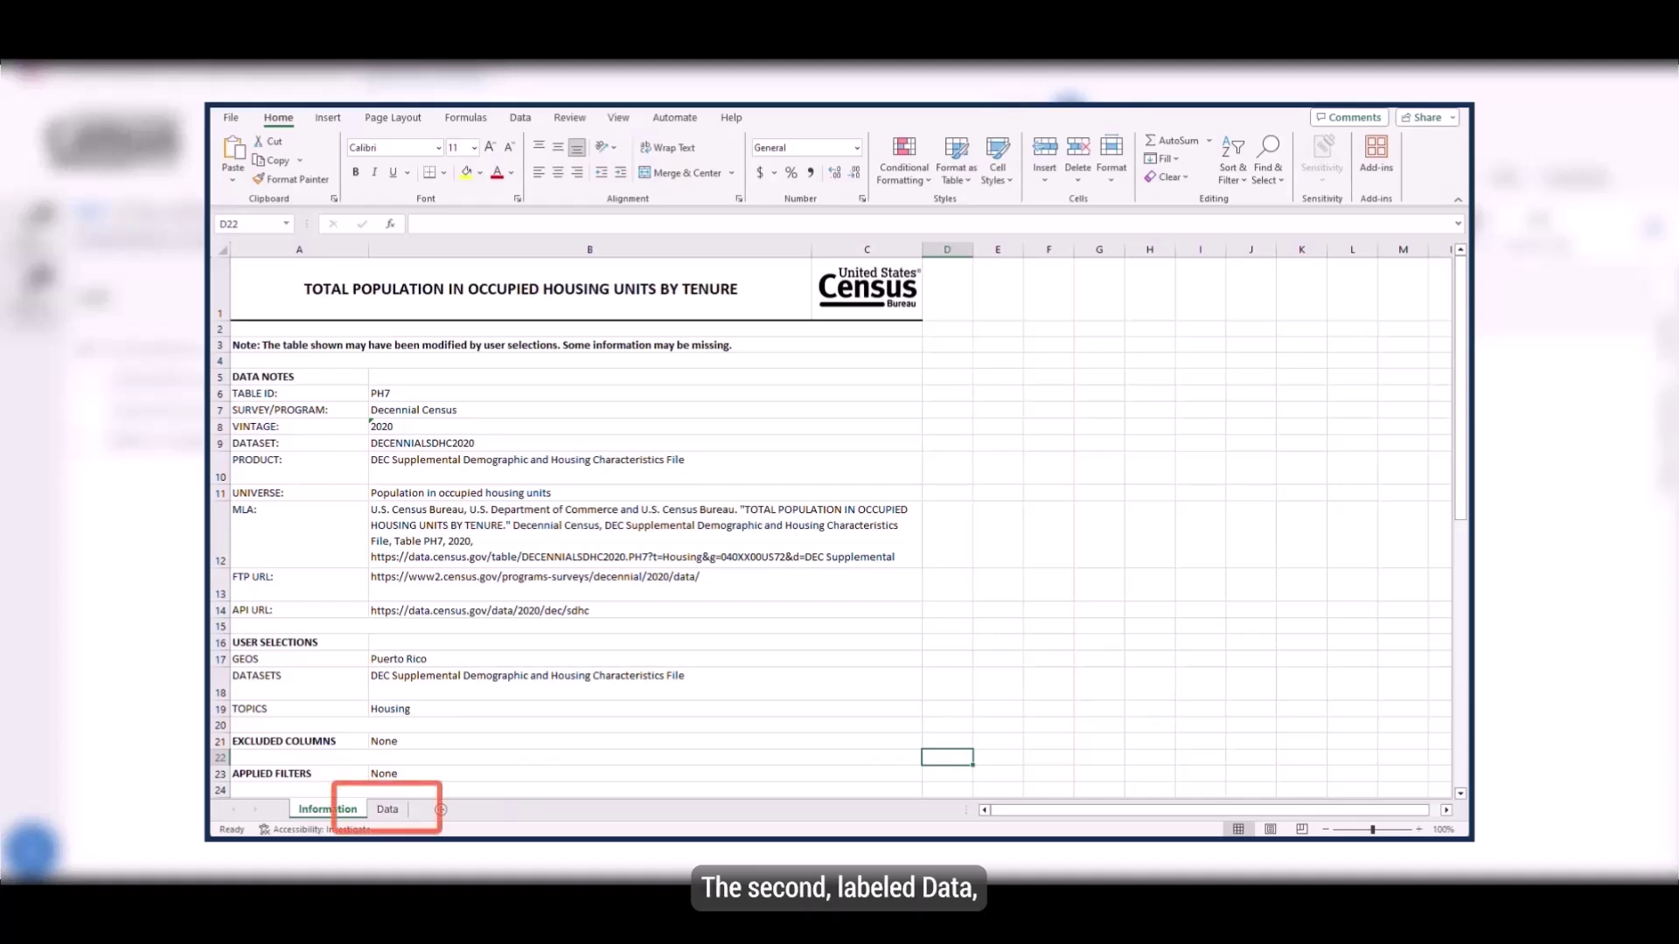
click(388, 810)
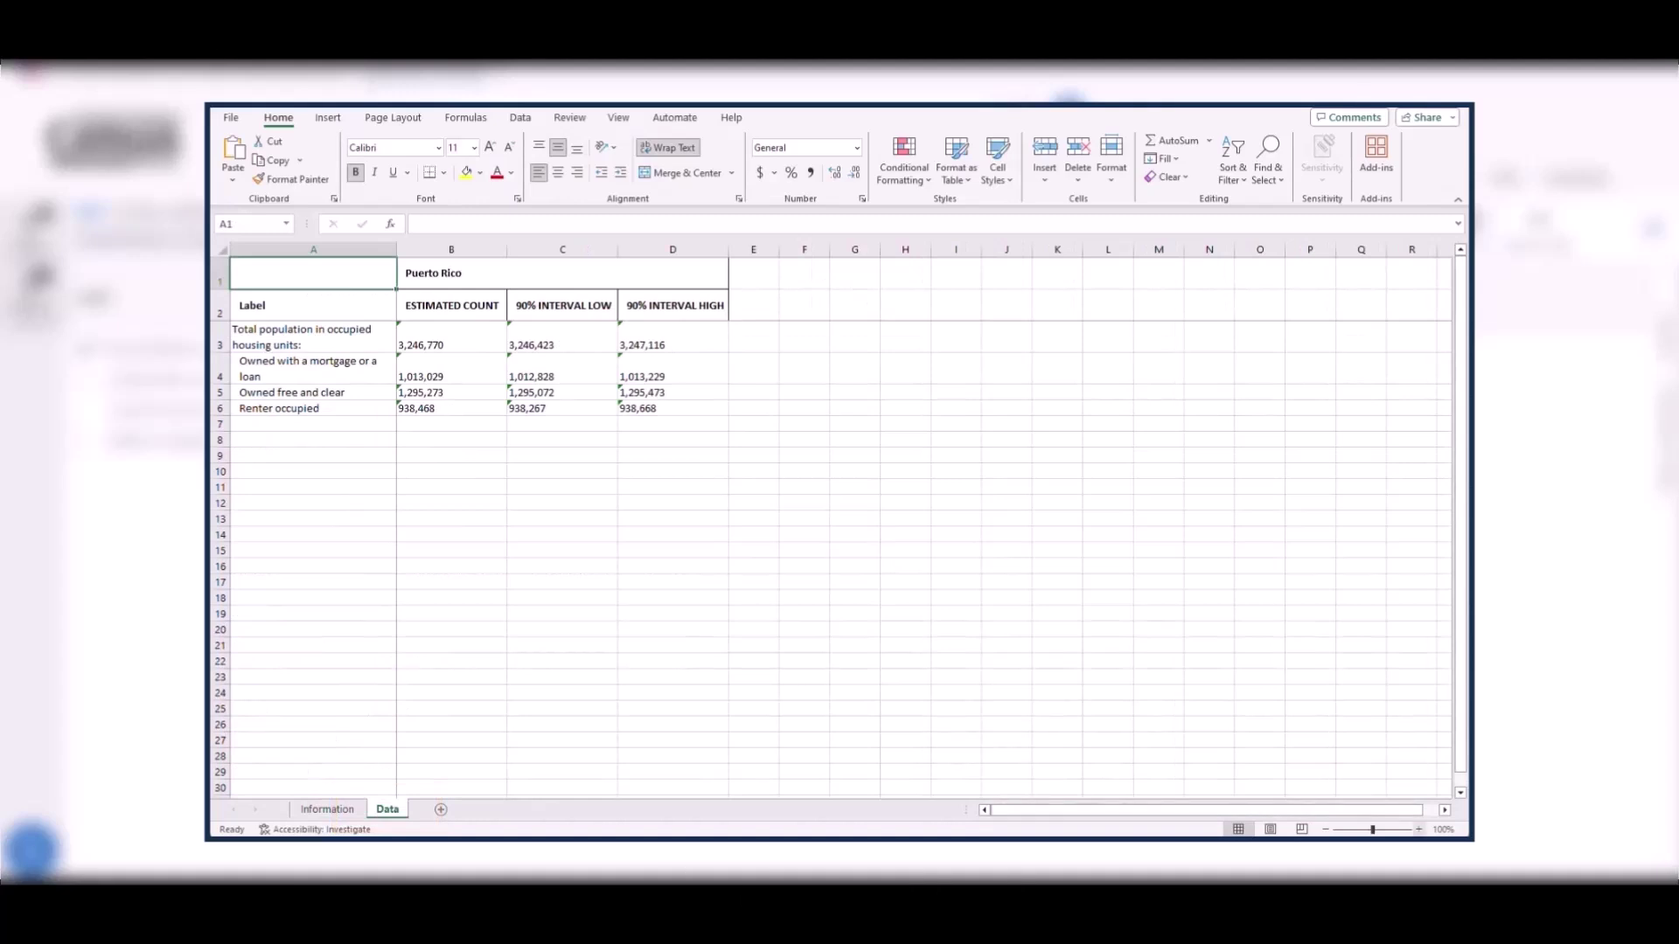
scroll(831, 520, up, 4)
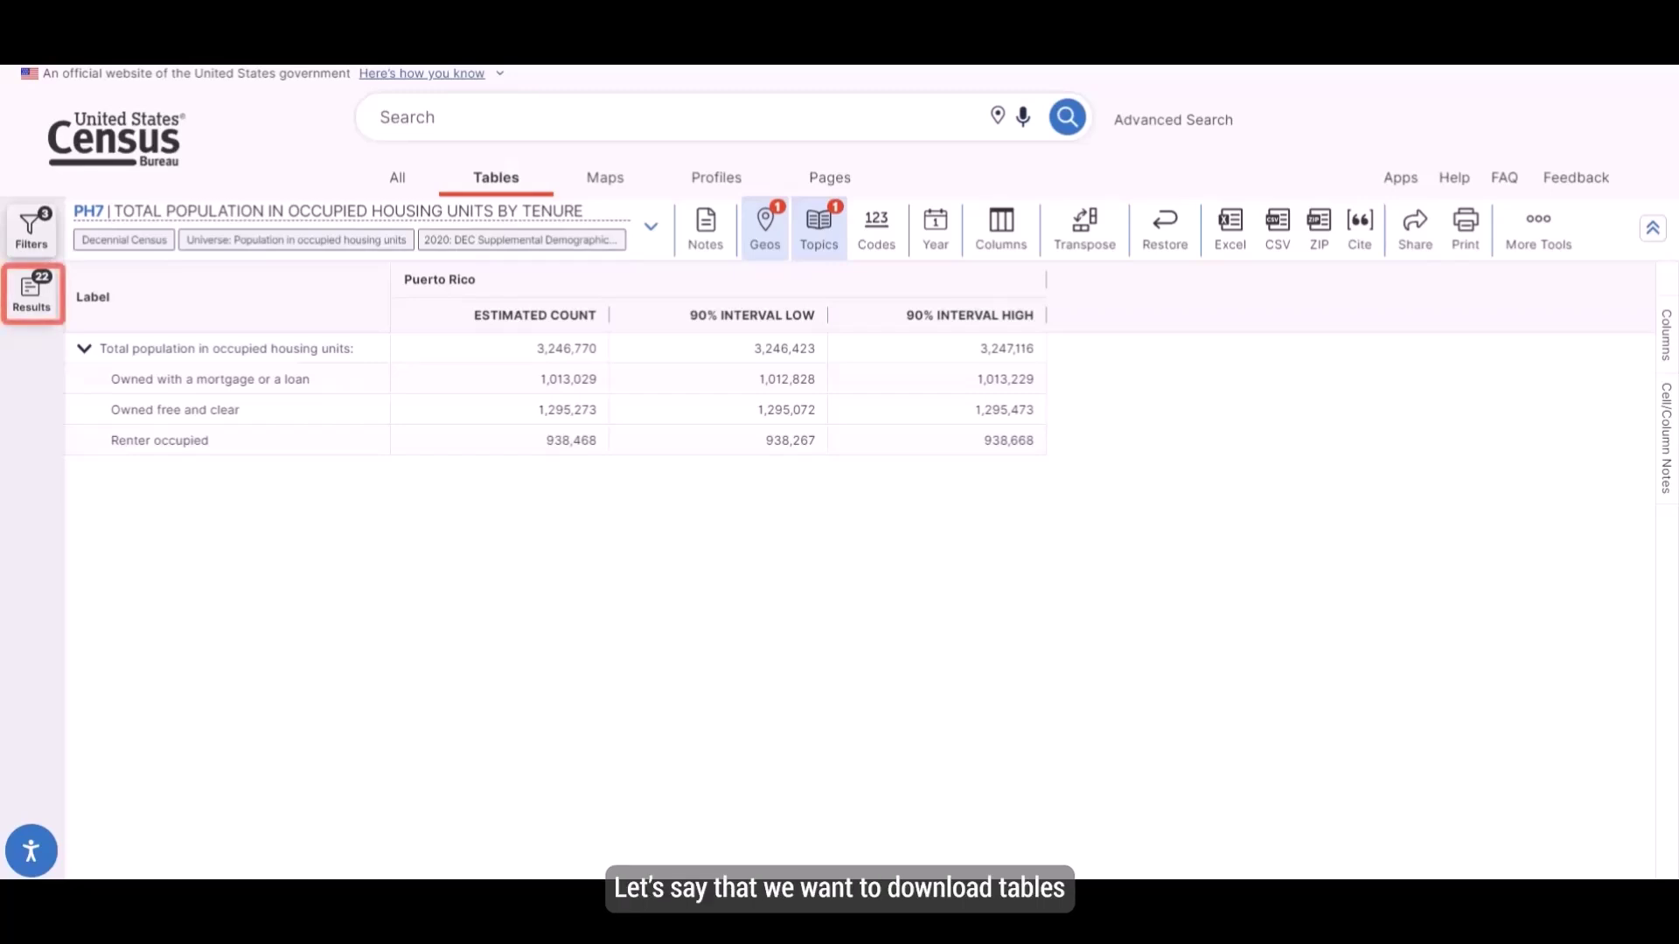
Reopen the results list in the Census site, select tables PH7, PH7A, PH7B and PH7C, and download their data together
click(31, 295)
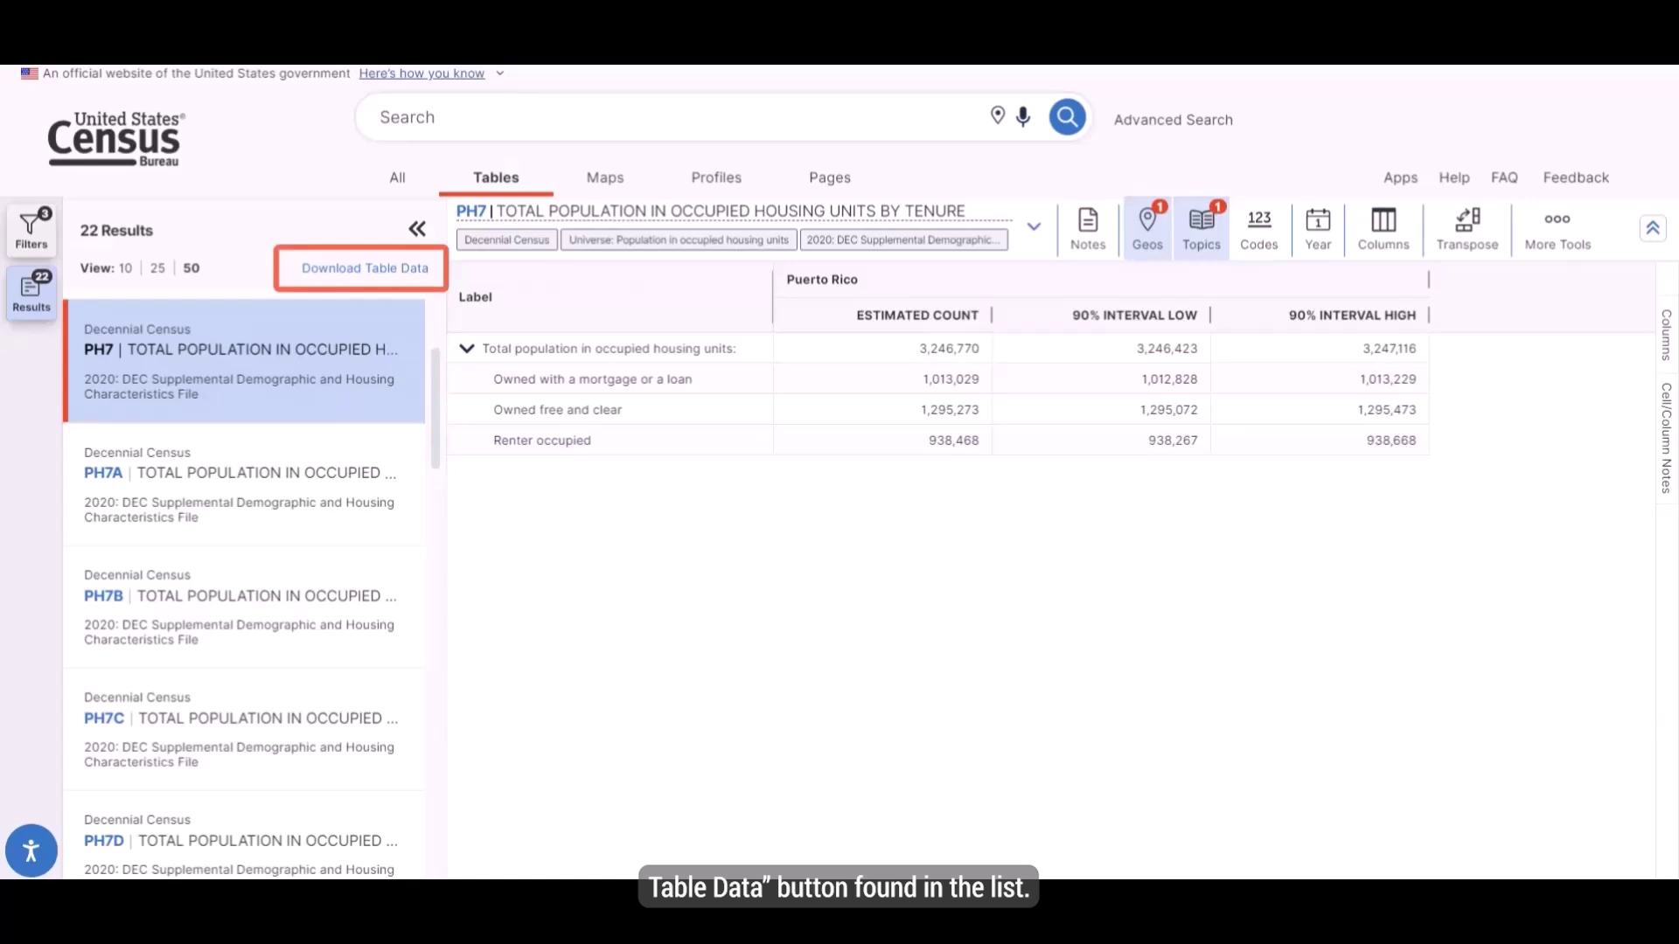
click(364, 268)
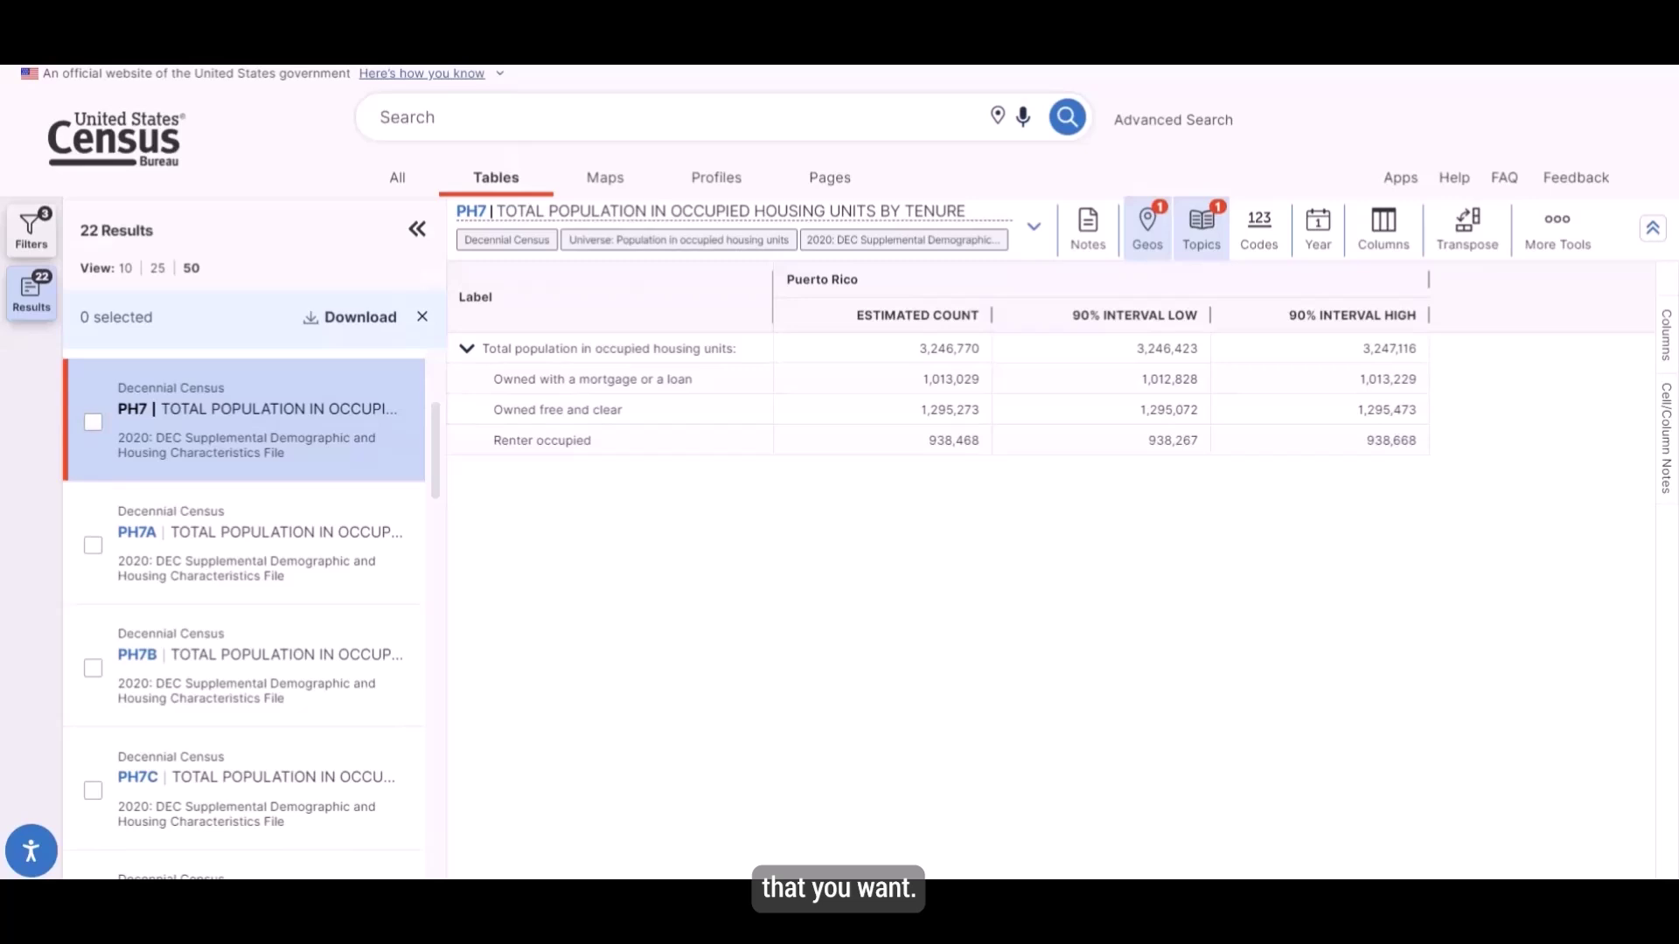
click(93, 423)
click(93, 546)
click(93, 668)
click(93, 790)
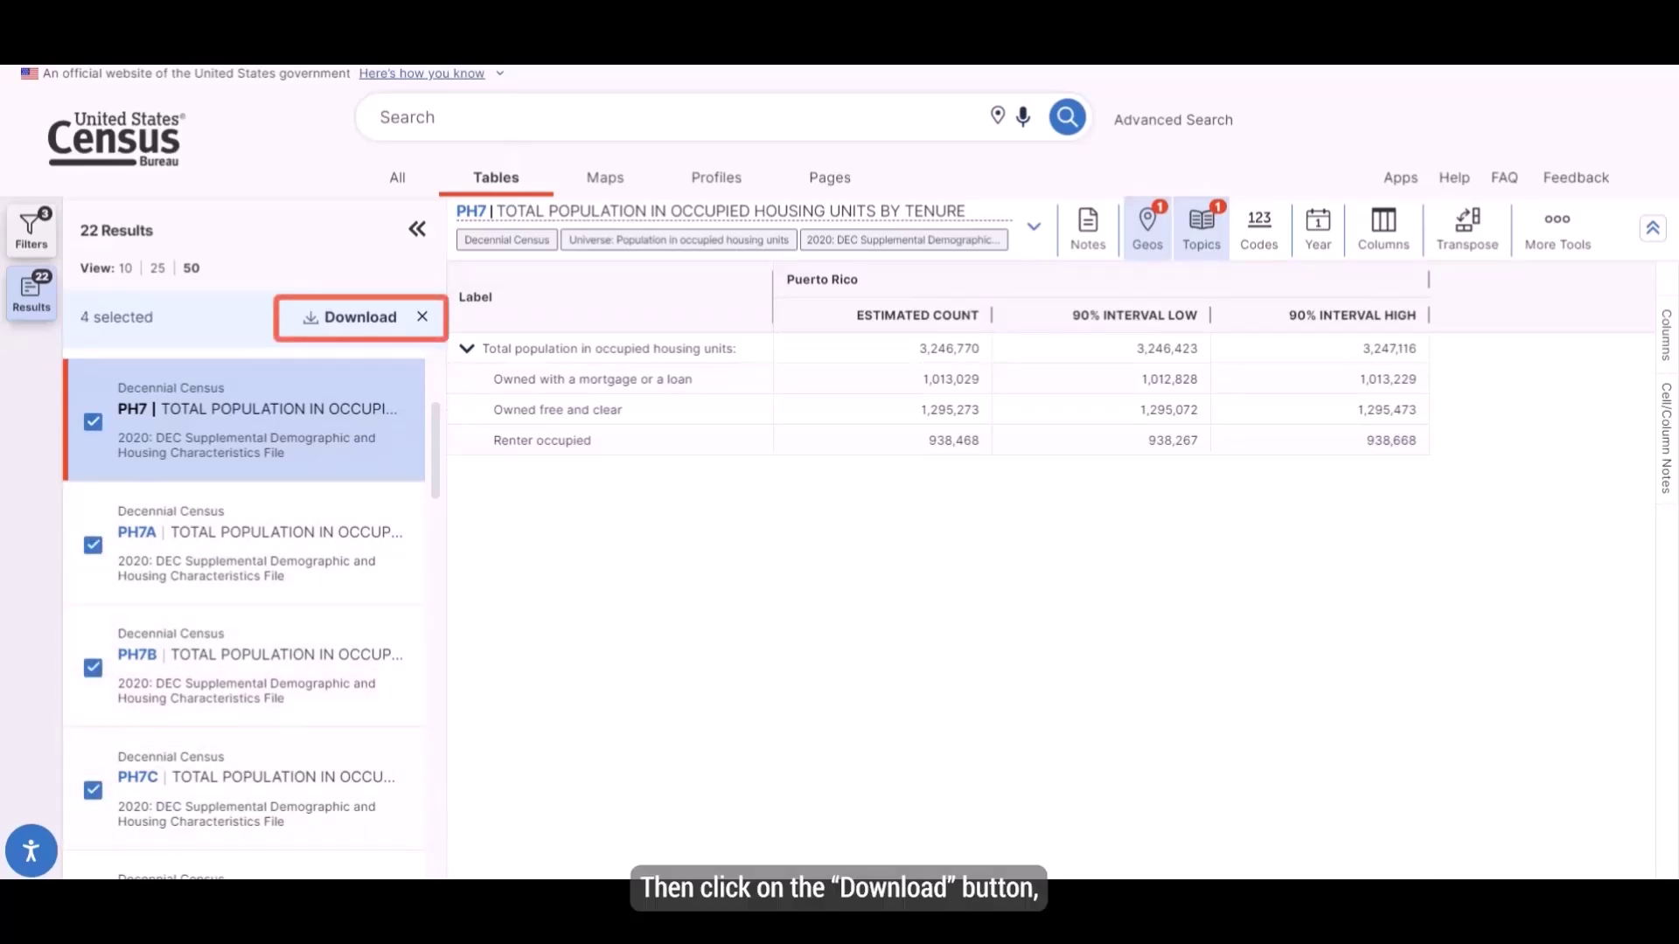
click(350, 318)
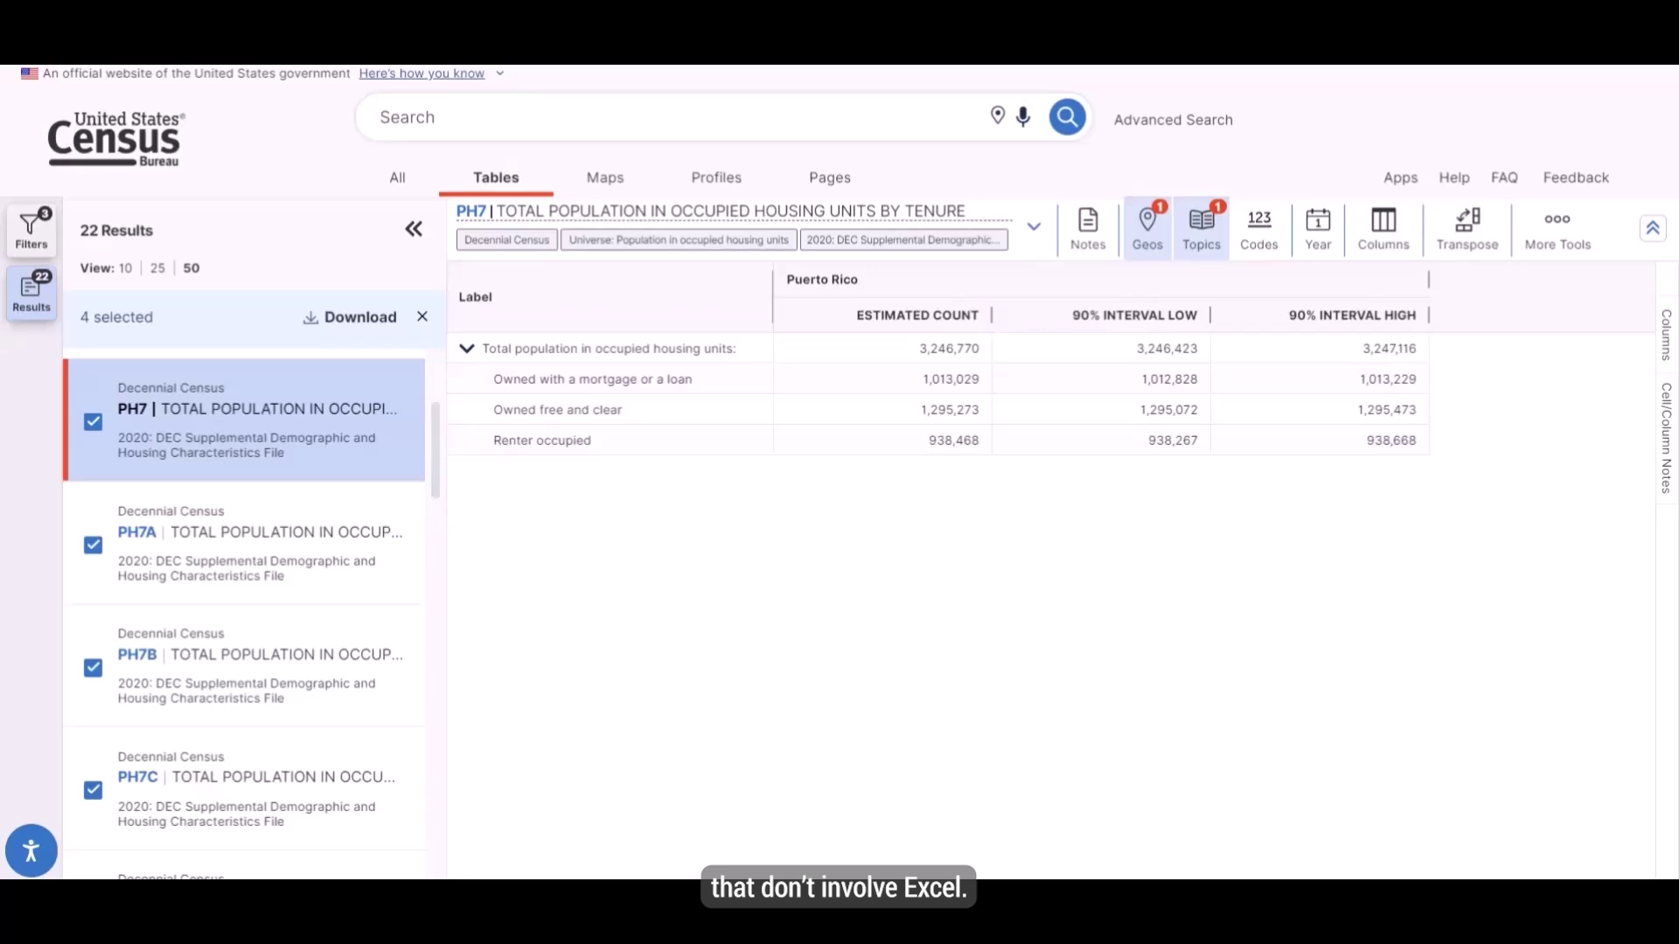
Hide the results list and open the sharing options for table PH7
click(417, 229)
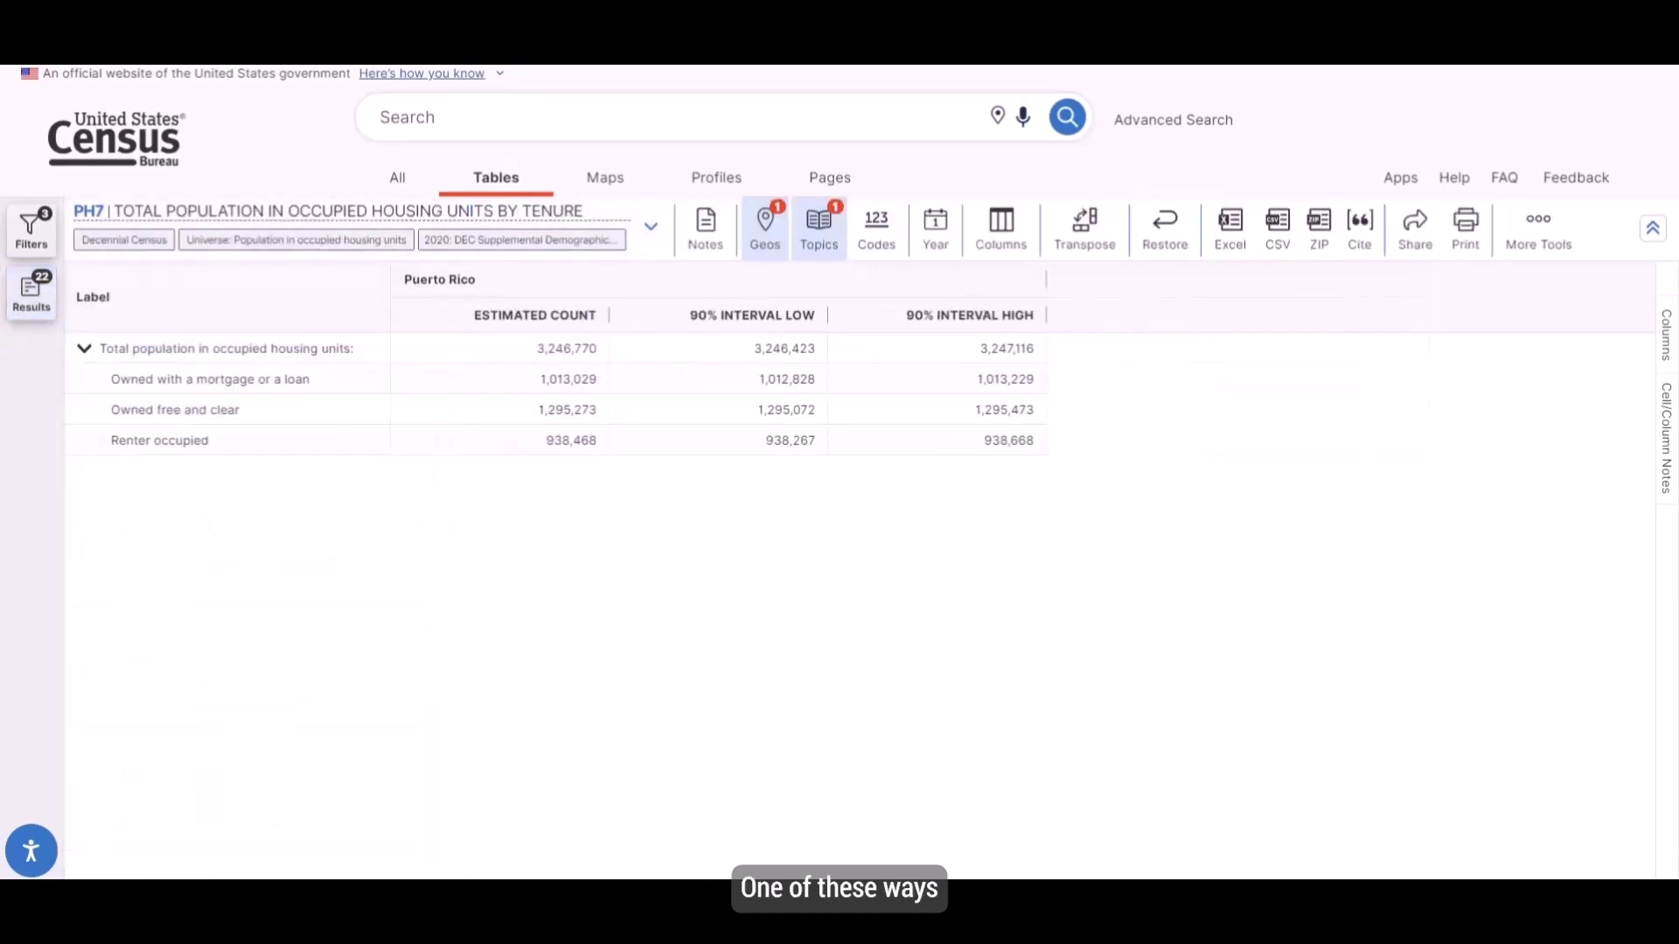
click(1415, 229)
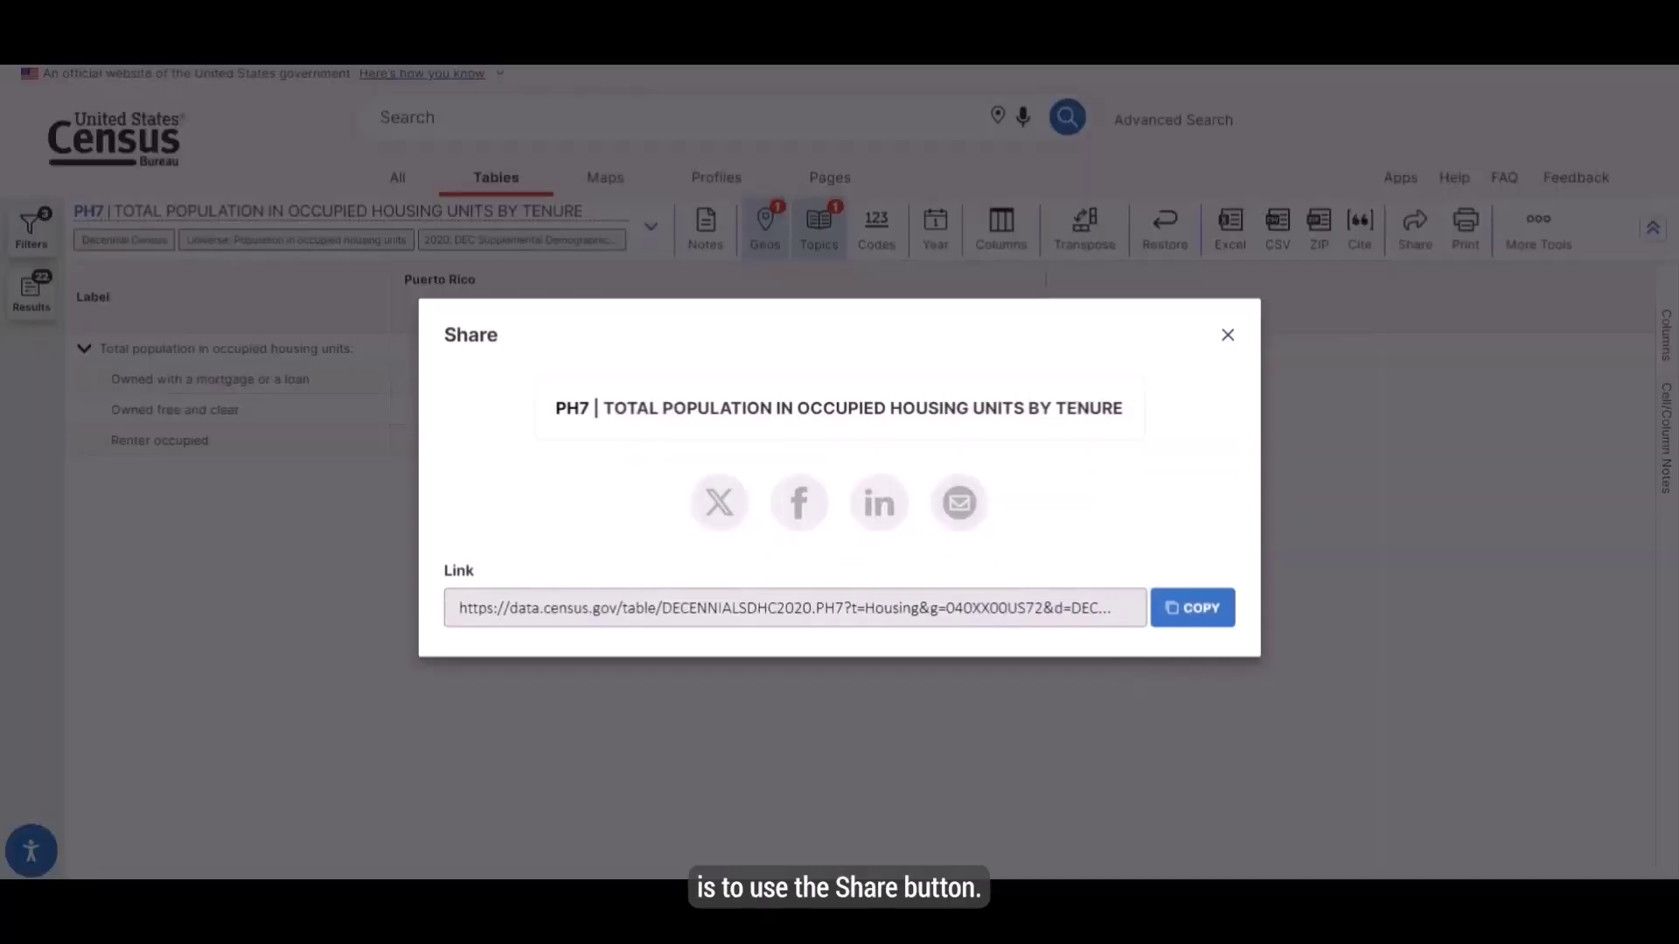